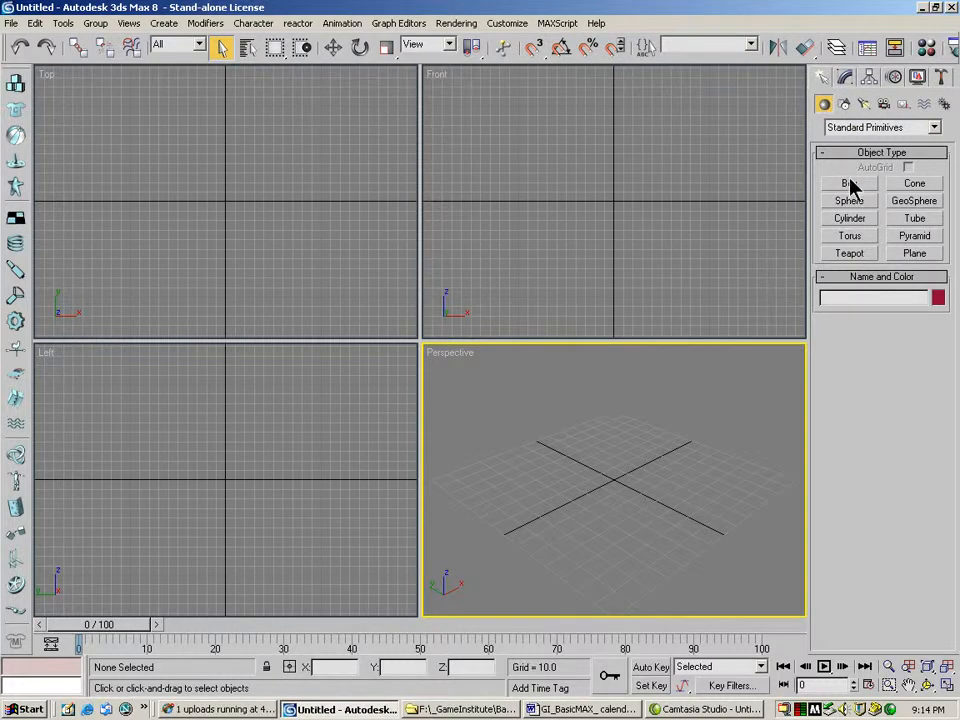
Start a new Text spline and set its font to Verdana.
click(845, 106)
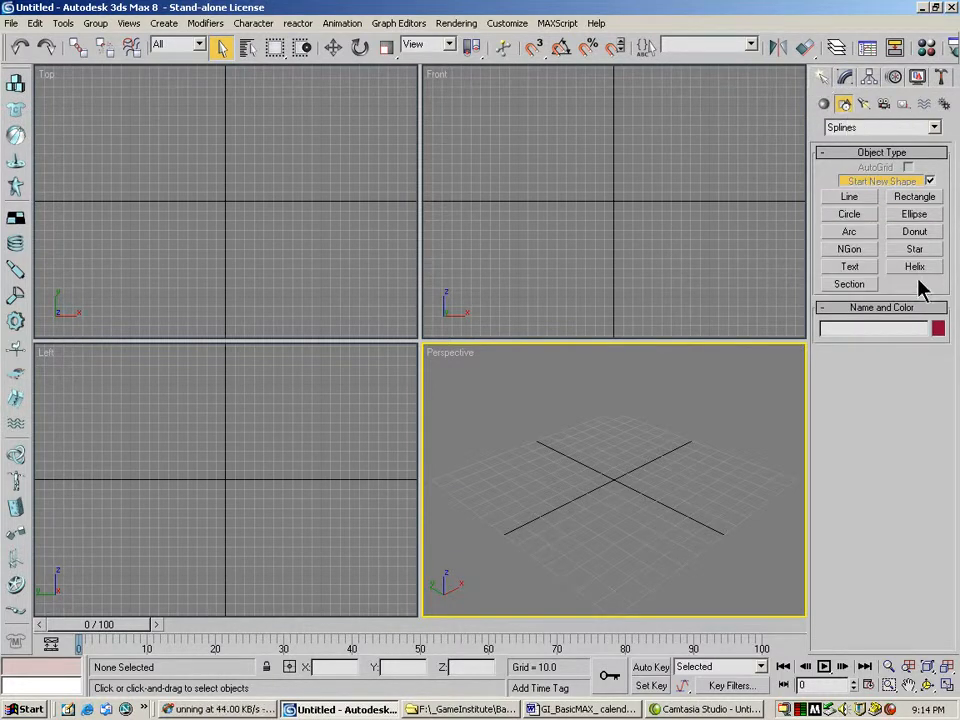
click(860, 268)
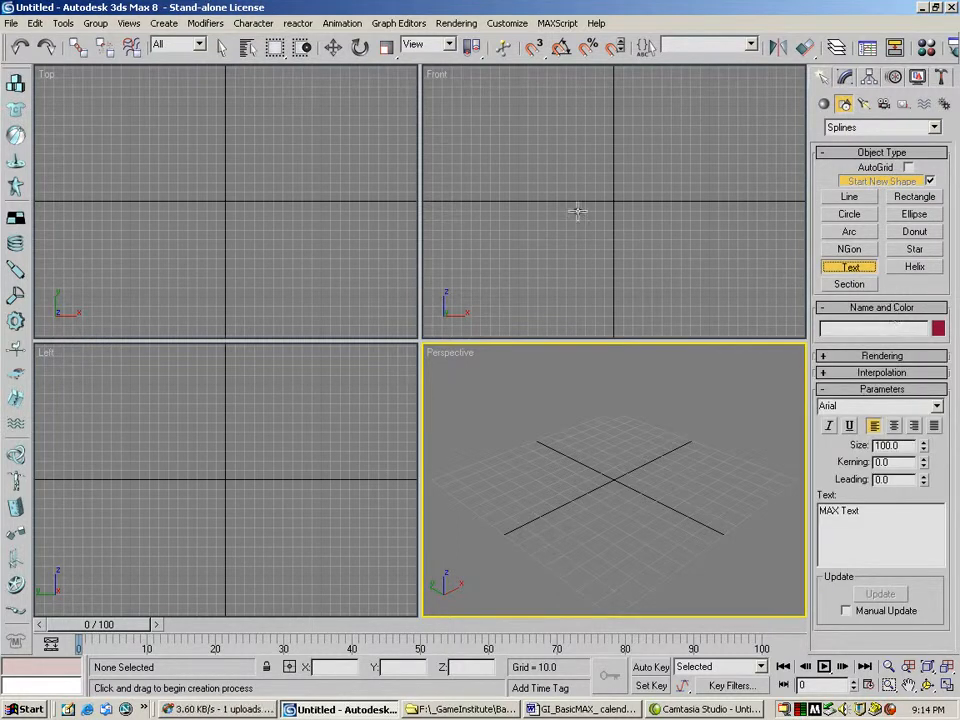
click(937, 406)
drag(937, 440, 945, 605)
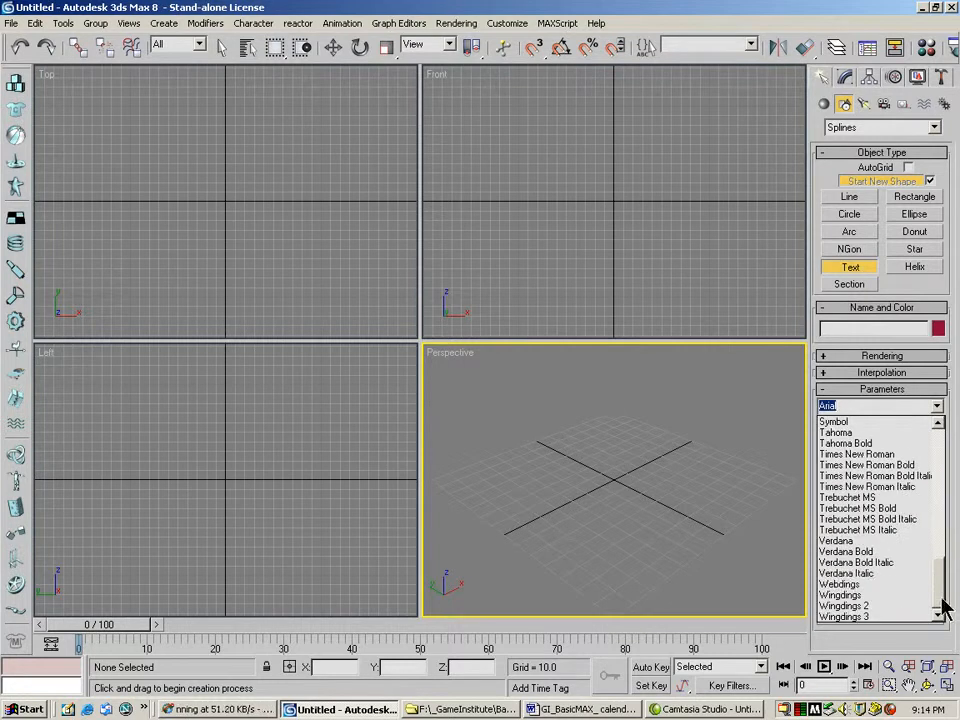
click(862, 541)
Set the text to "H" and place it in the Front viewport.
drag(880, 511, 798, 510)
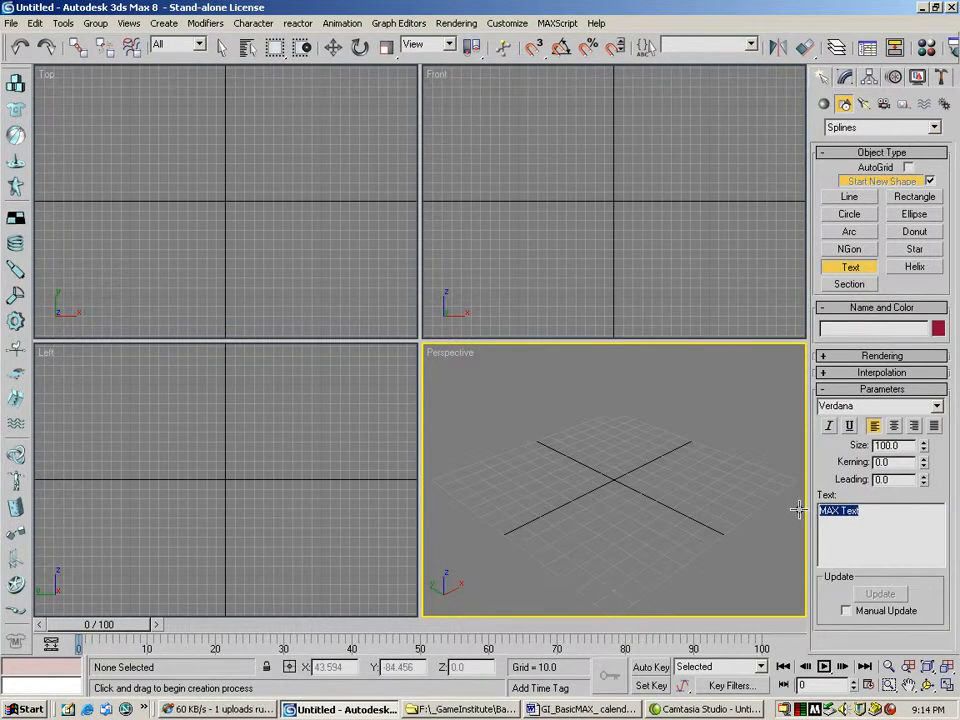
text(H)
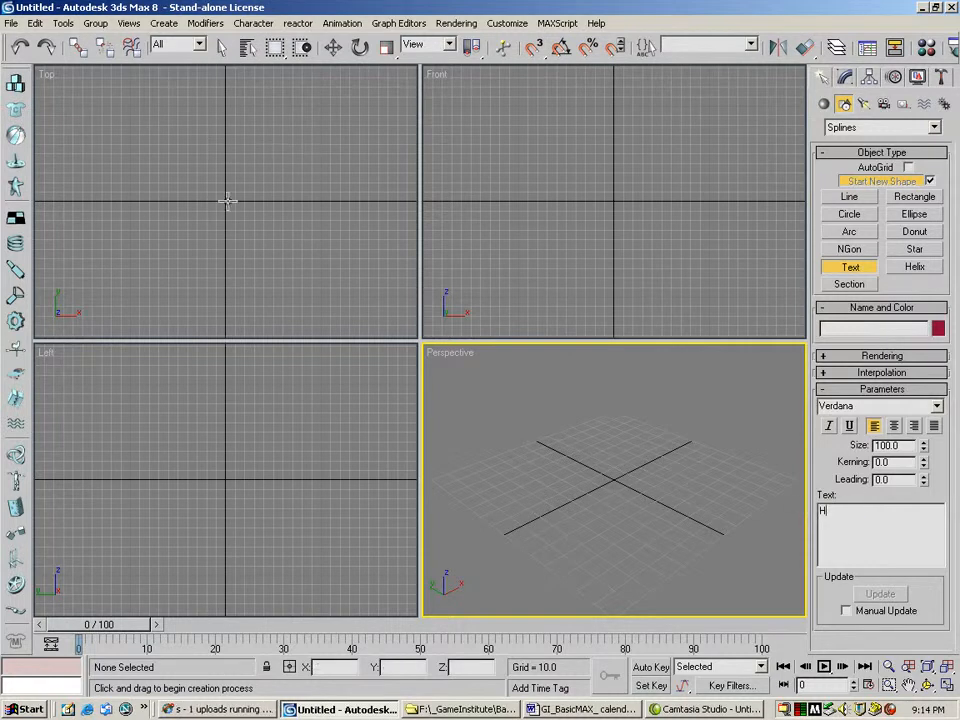
click(541, 191)
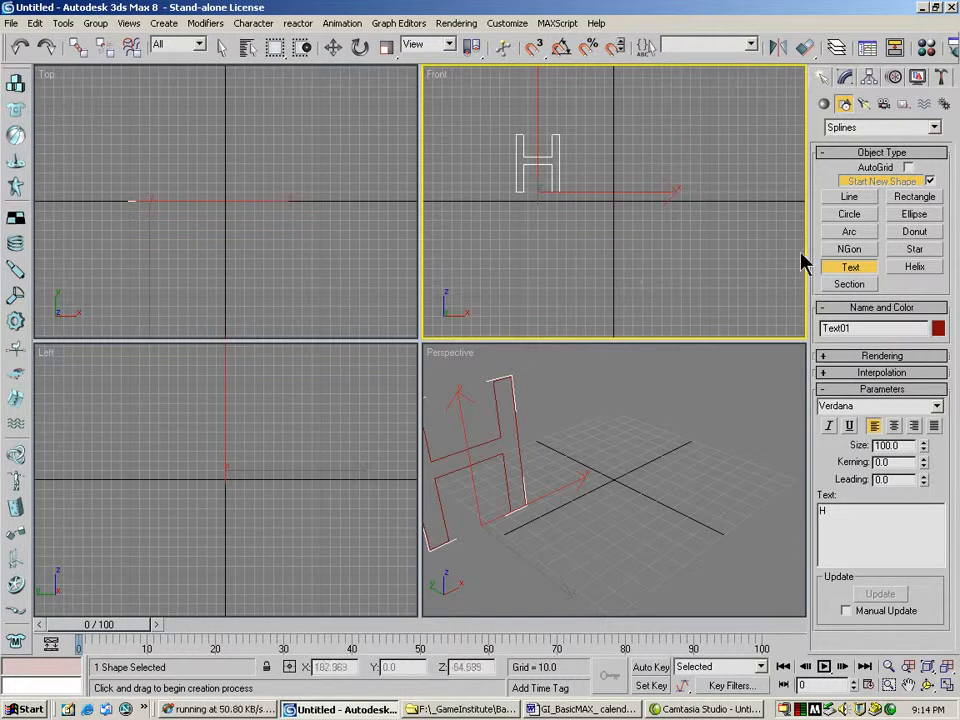
Turn off Start New Shape, replace the placed letter with "S" and undo the text shape.
click(929, 182)
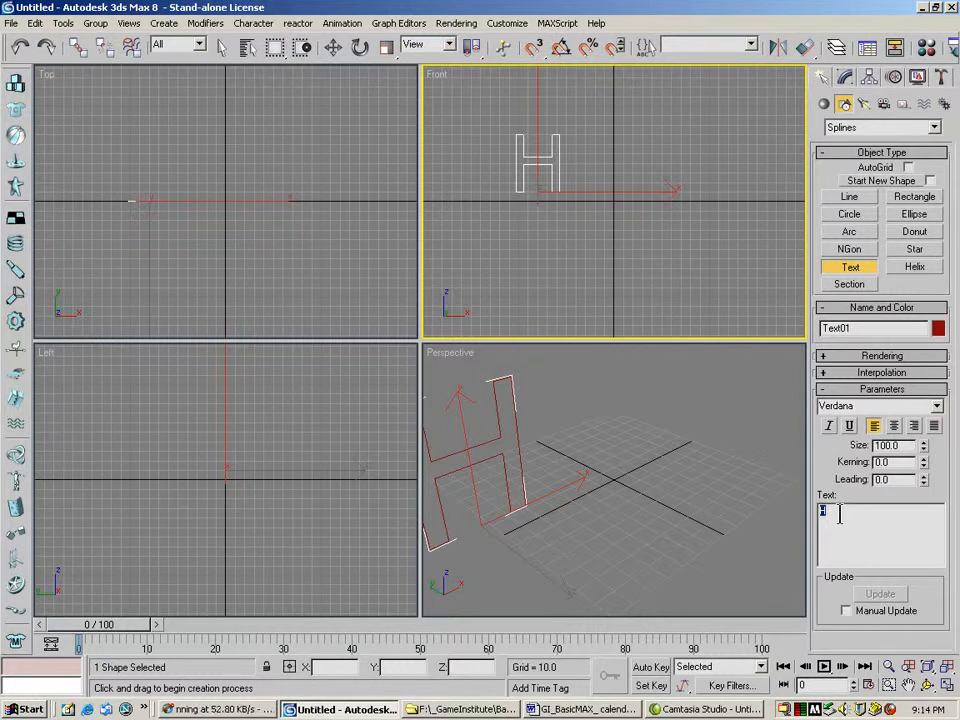
text(S)
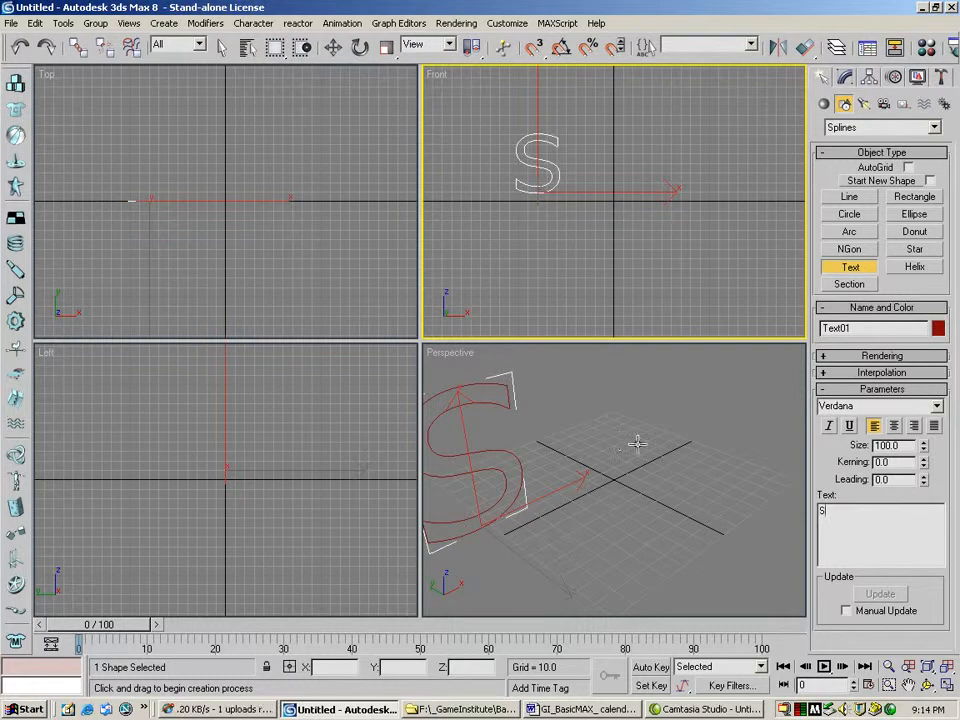
click(14, 51)
Place the text "H" in the left half of the Front viewport and extend it to "HJF".
drag(852, 540, 788, 508)
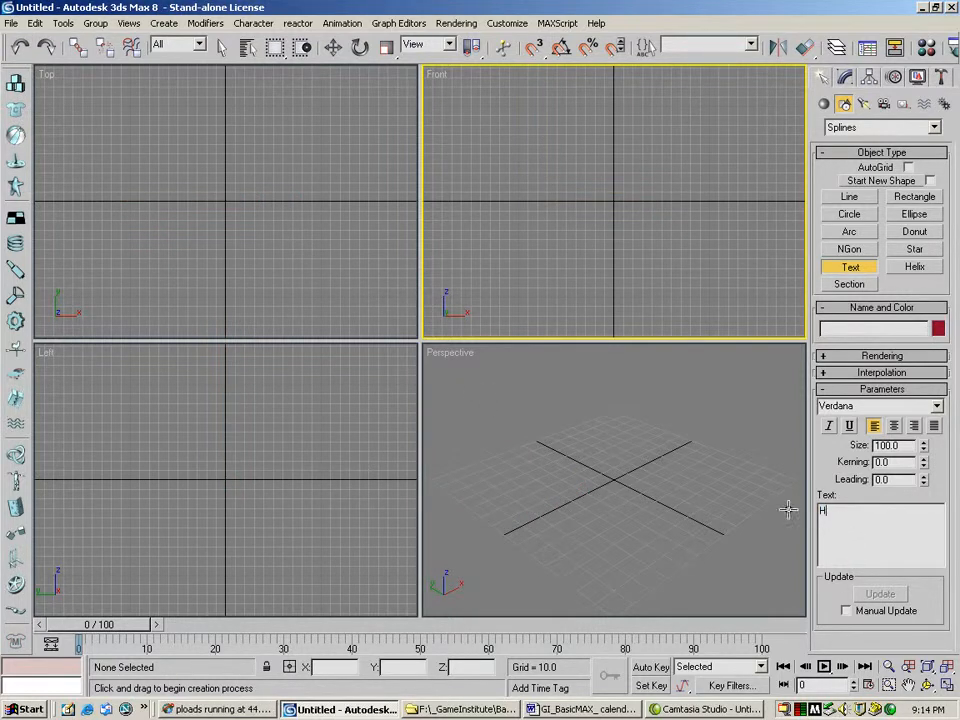
click(523, 465)
click(20, 47)
click(484, 180)
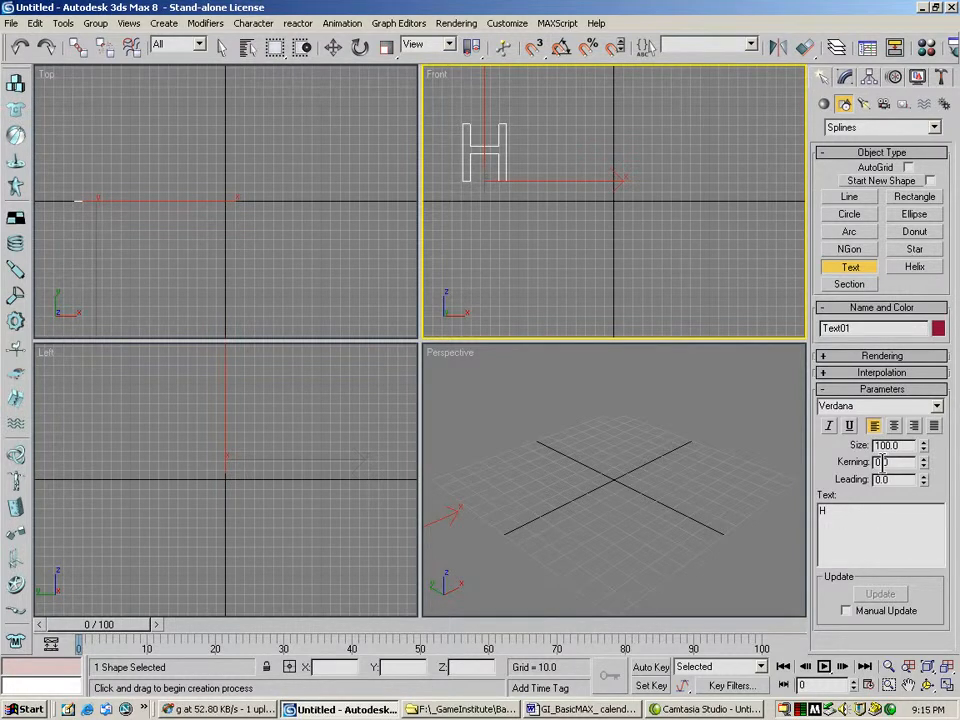
text(J)
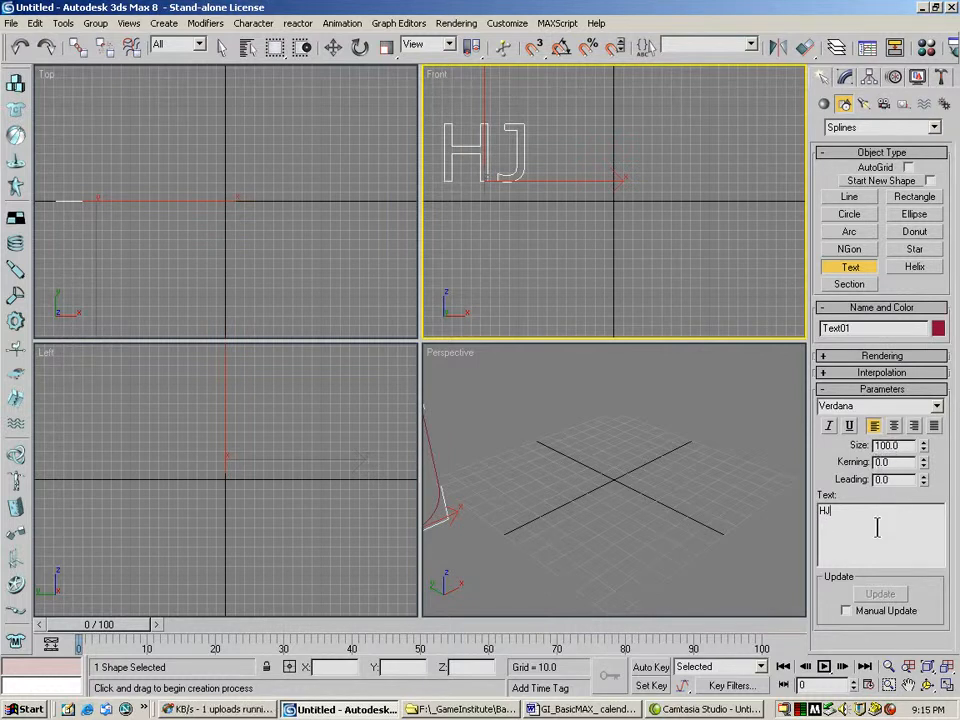
text(F)
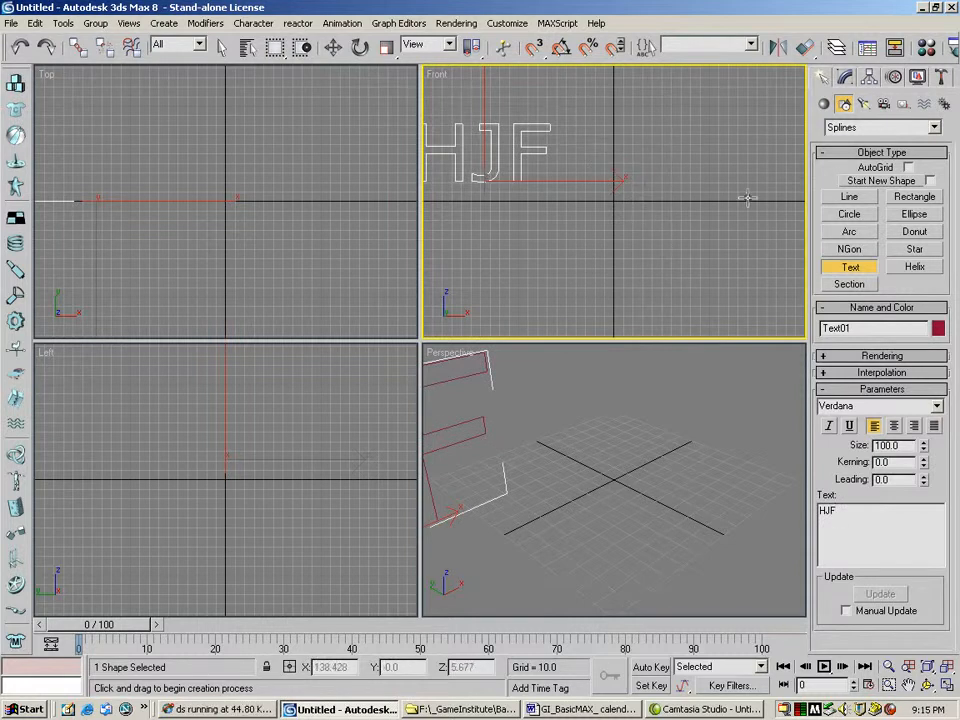
click(845, 77)
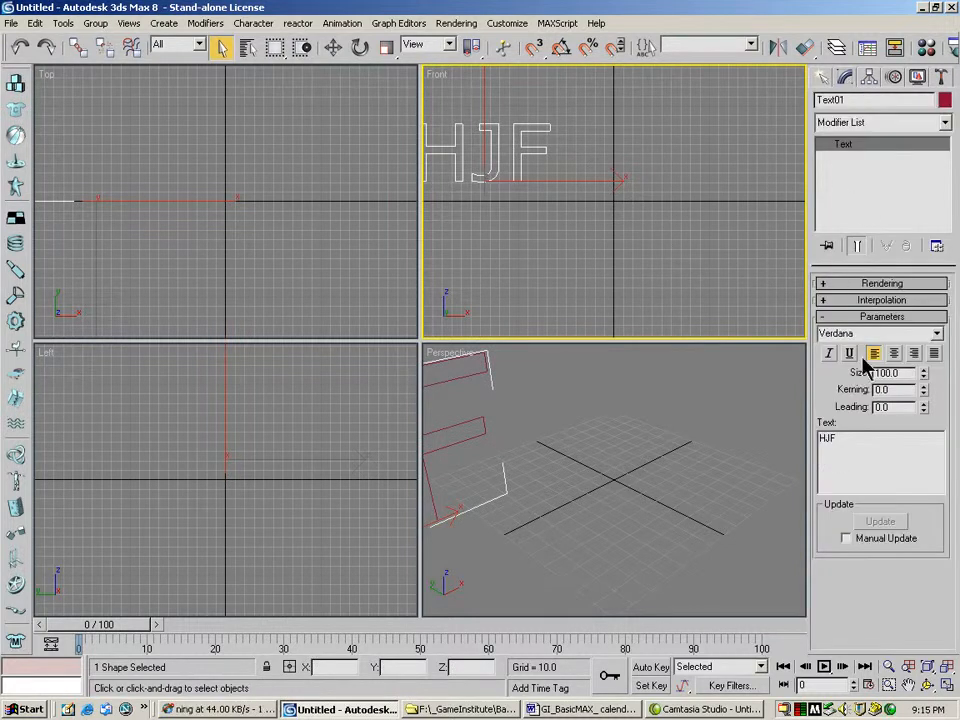
click(823, 79)
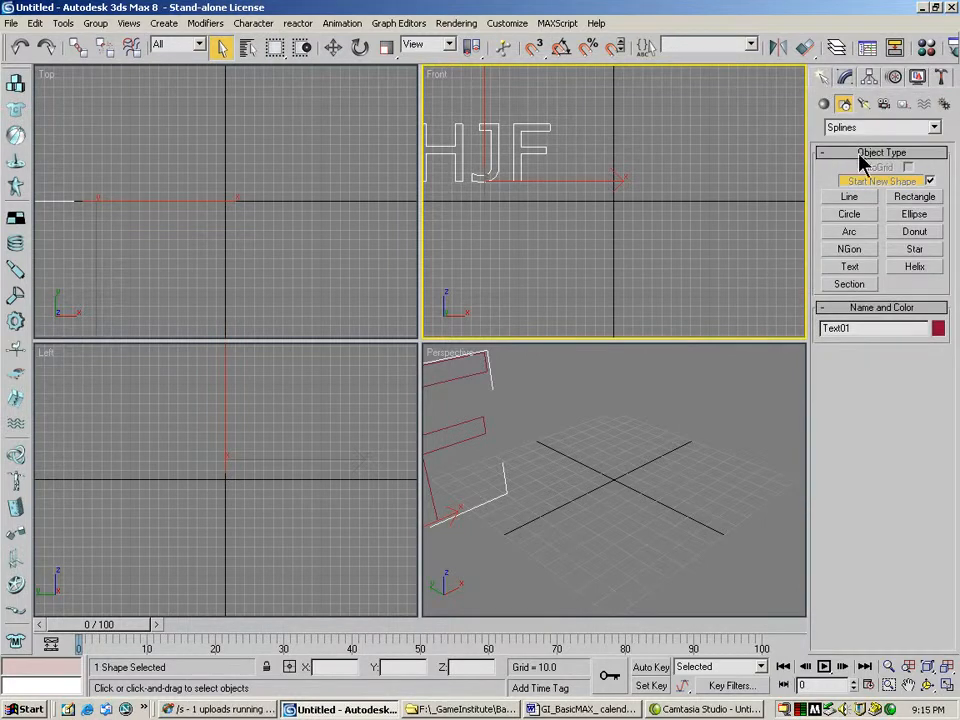
click(851, 267)
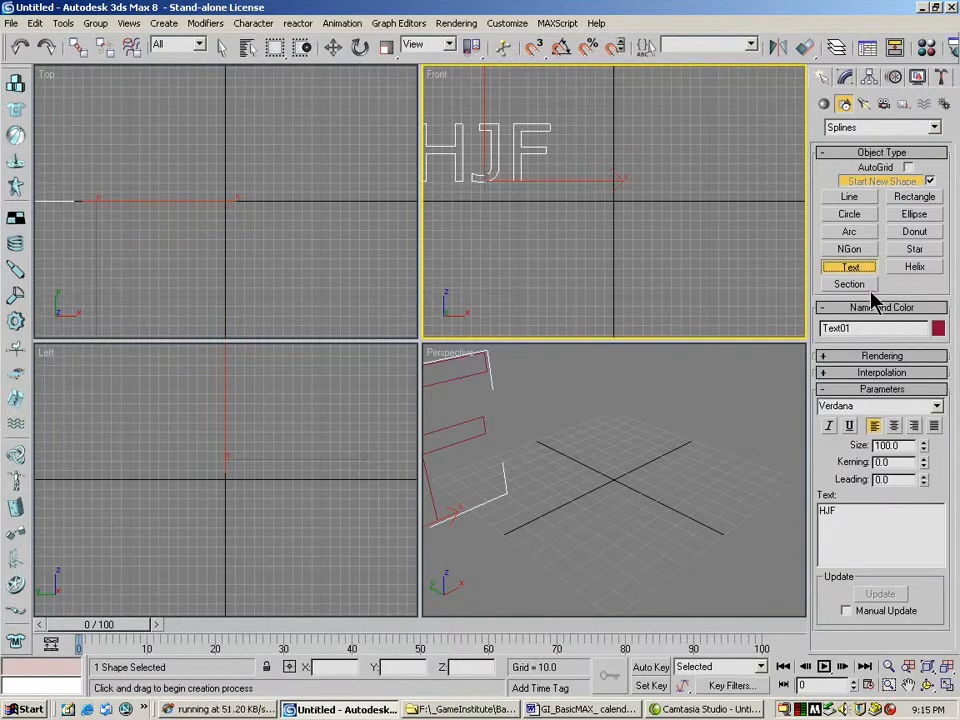
click(906, 255)
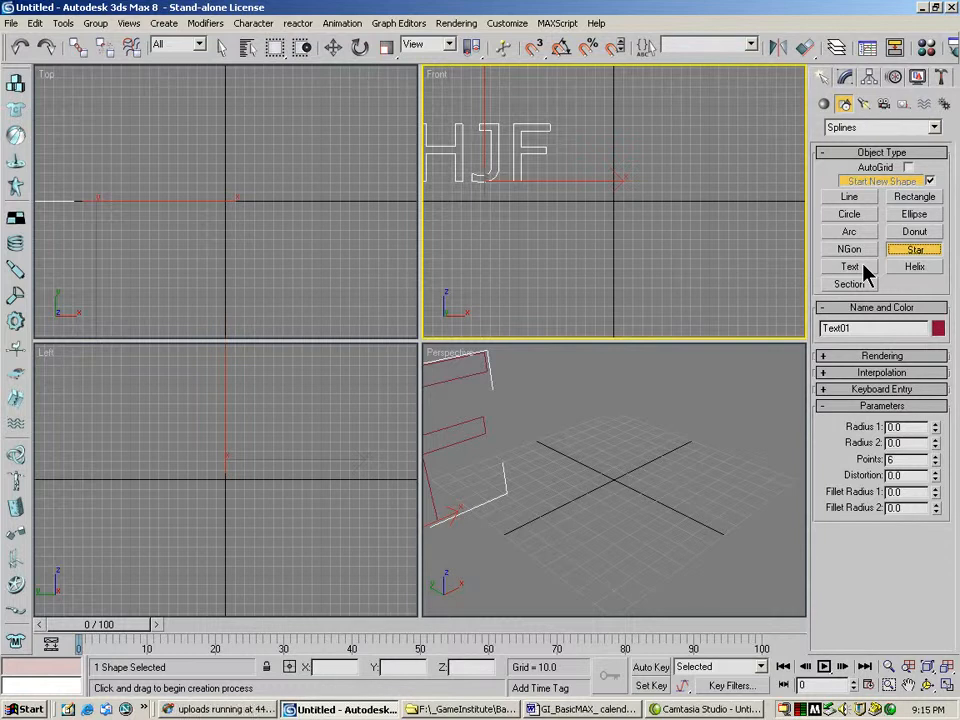
Draw a separate rectangle about 116 wide and 37 long below the text in the Front viewport, and undo it.
click(914, 197)
drag(443, 189, 553, 226)
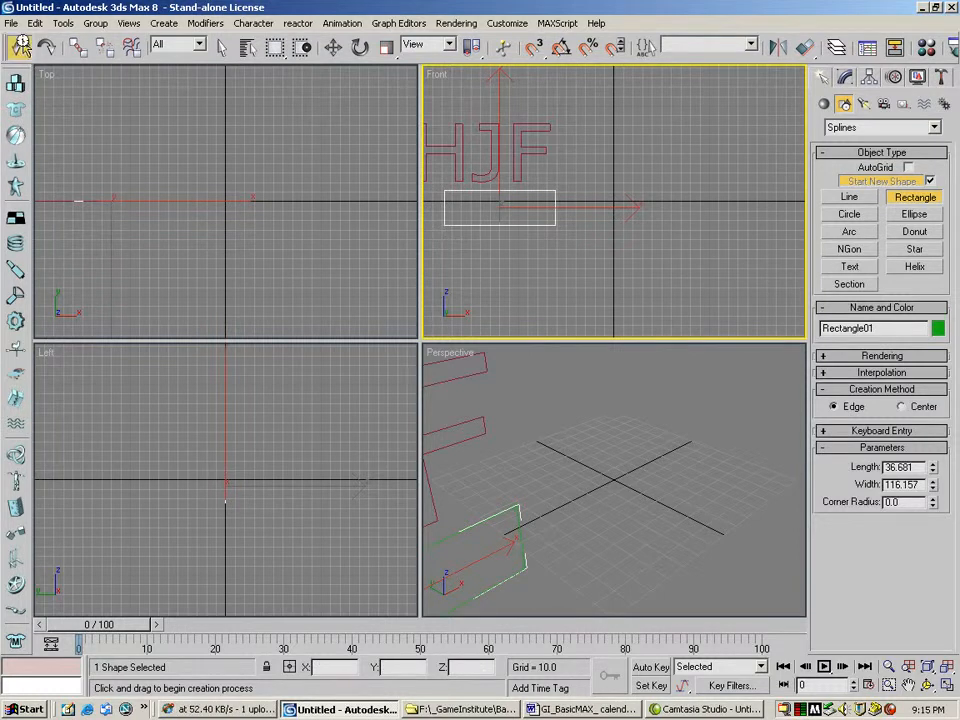
click(19, 46)
Turn off Start New Shape and add a rectangle about 107 wide and 40 long below the letters to the text shape.
click(929, 182)
drag(447, 192, 551, 231)
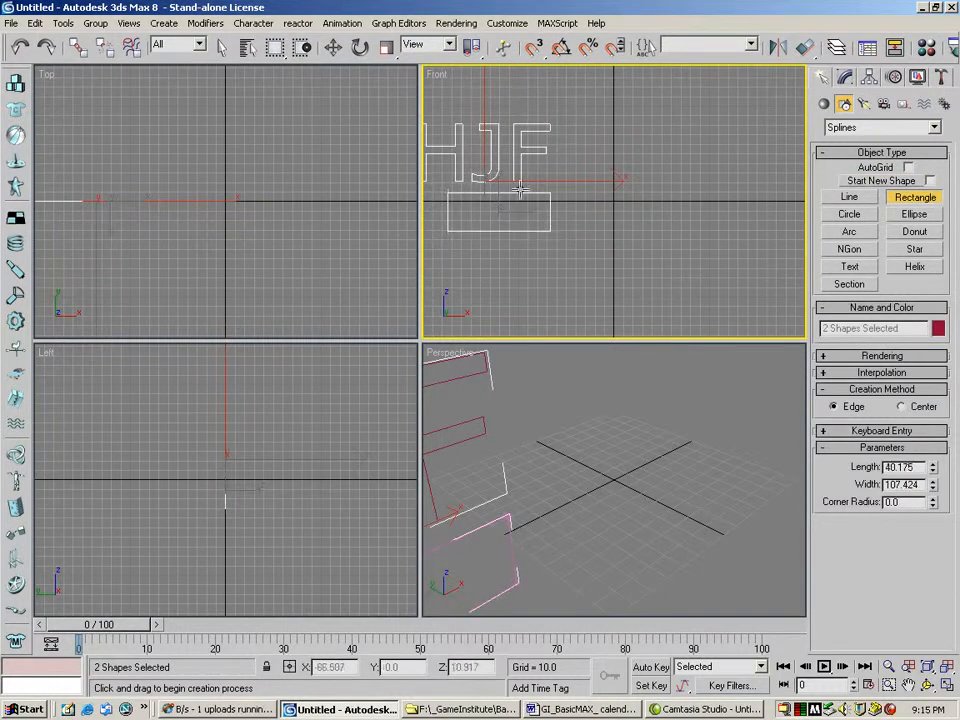
Enter the Spline sub-object level and move the letter F down and right until its stem overlaps the rectangle.
click(842, 84)
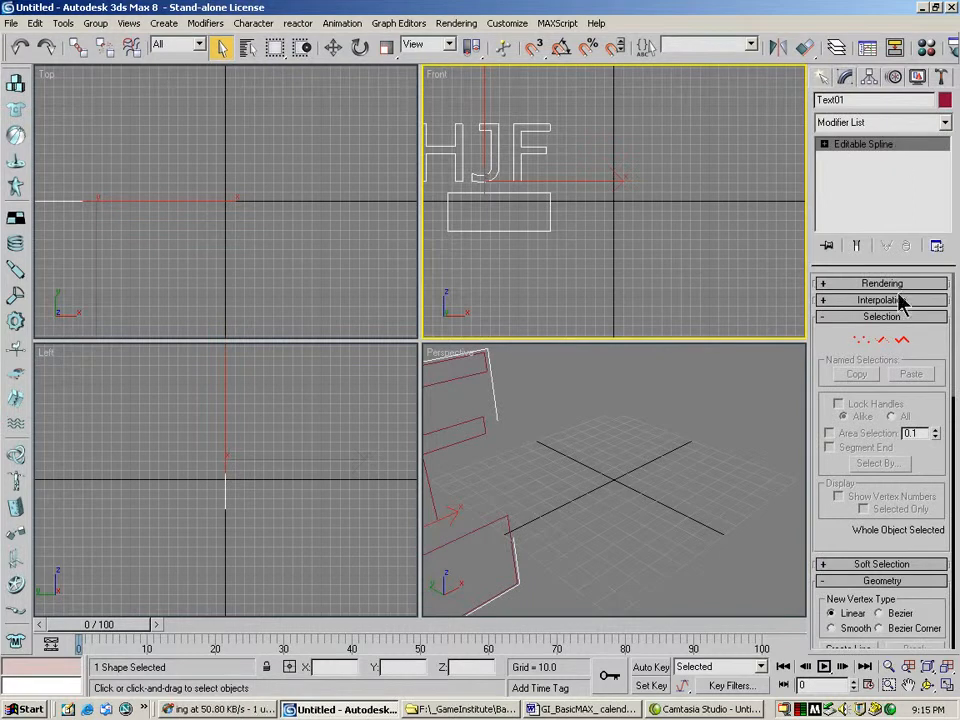
click(902, 340)
click(549, 160)
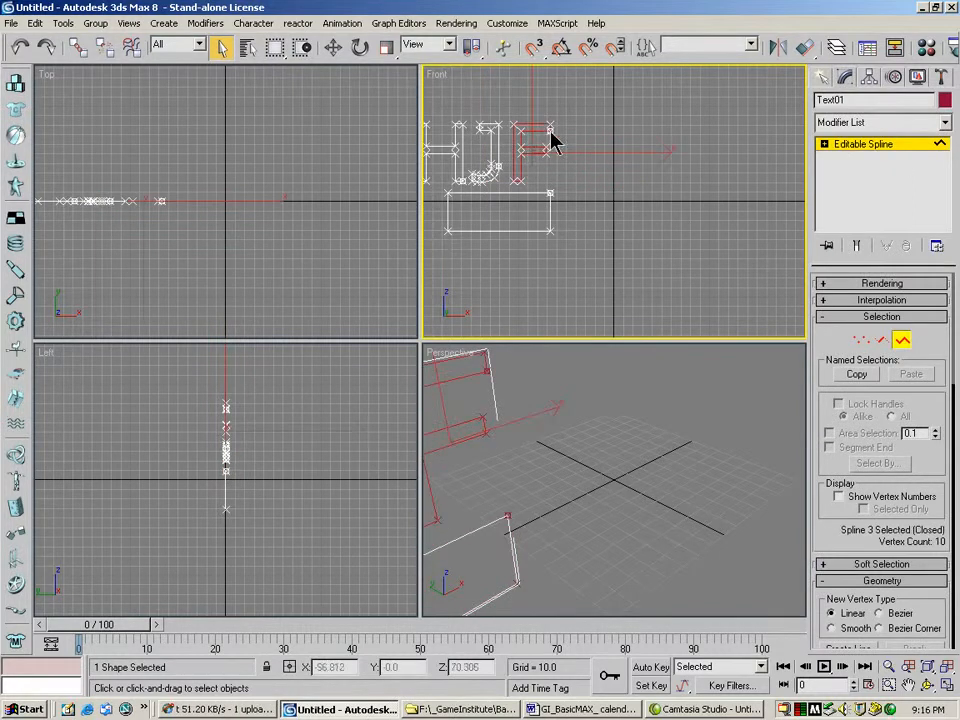
click(333, 47)
drag(534, 100, 586, 177)
Move the letter J spline down and right in the Front viewport so that it crosses the rectangle.
click(493, 128)
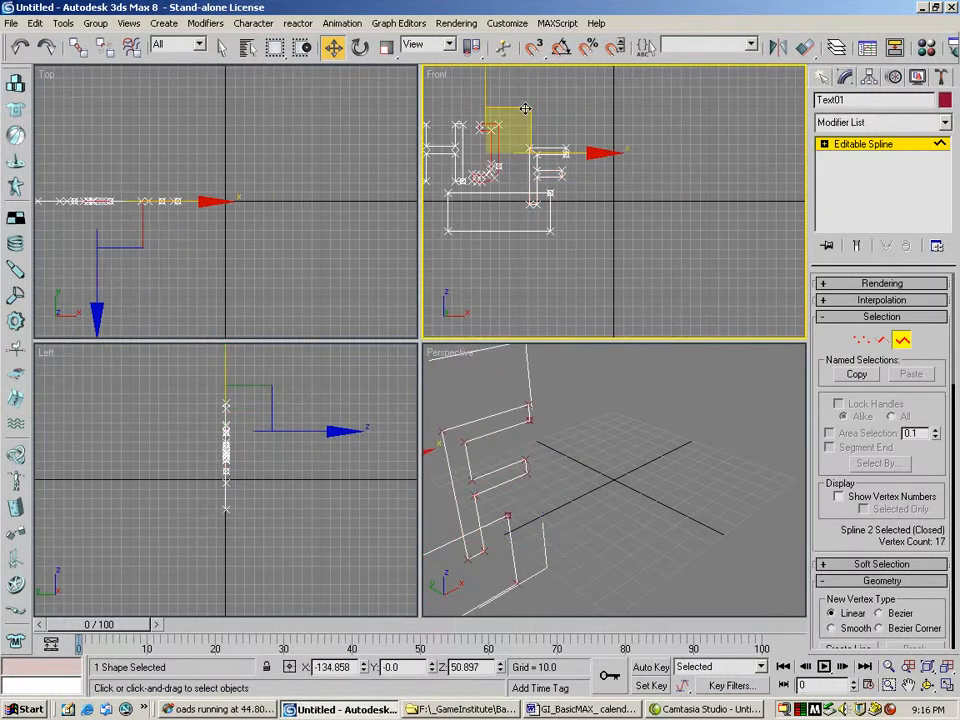
drag(489, 89, 487, 149)
drag(540, 215, 567, 214)
Rotate the letter H spline in the Front viewport and move it right until it overlaps the letter F.
click(456, 172)
drag(495, 153, 546, 146)
click(360, 47)
drag(553, 97, 619, 206)
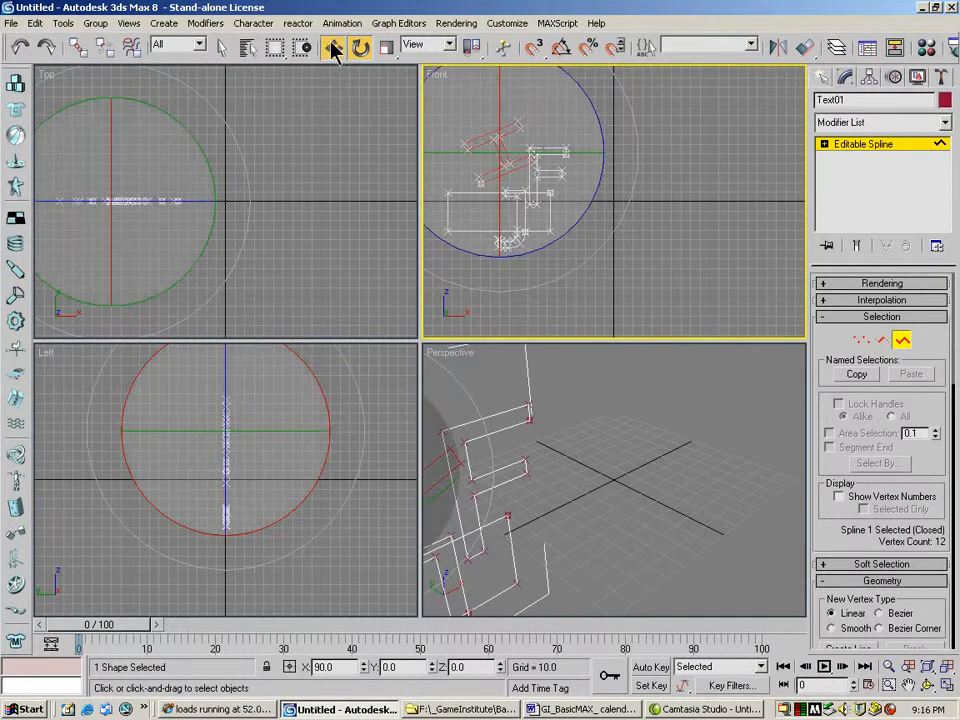
click(333, 46)
drag(590, 155, 613, 153)
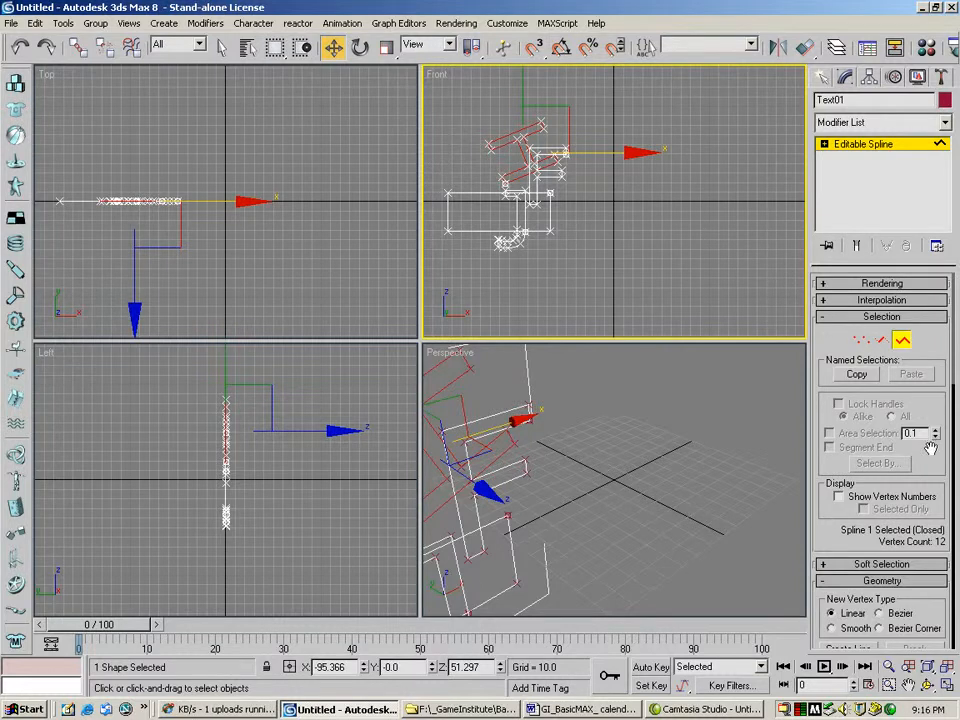
Combine the rotated H with the overlapping F using a Boolean union.
scroll(918, 322, down, 3)
scroll(900, 430, down, 12)
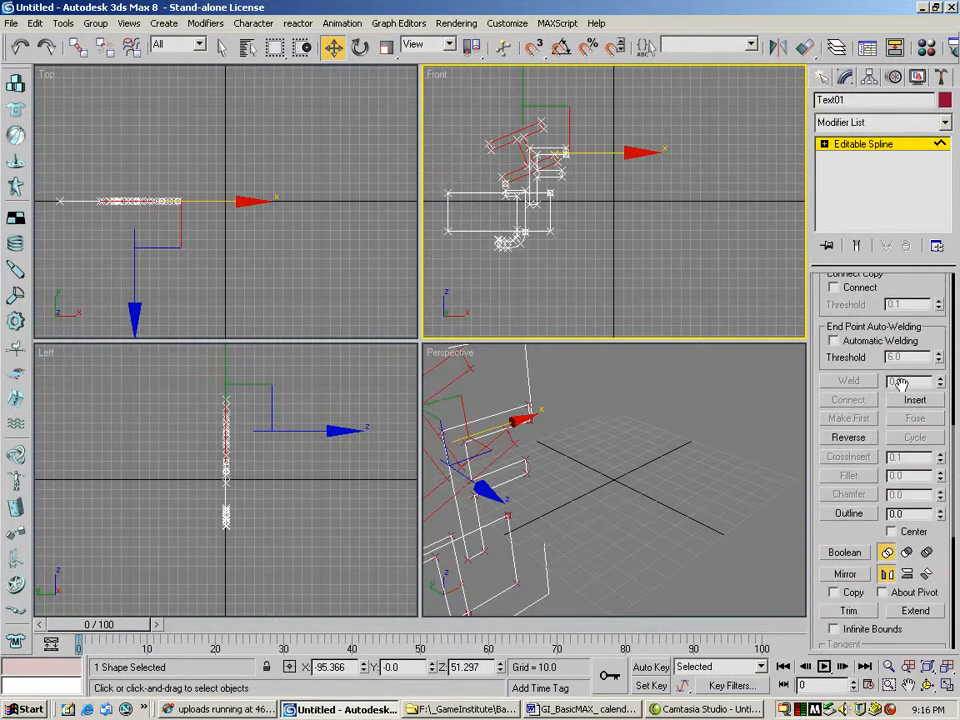
click(844, 553)
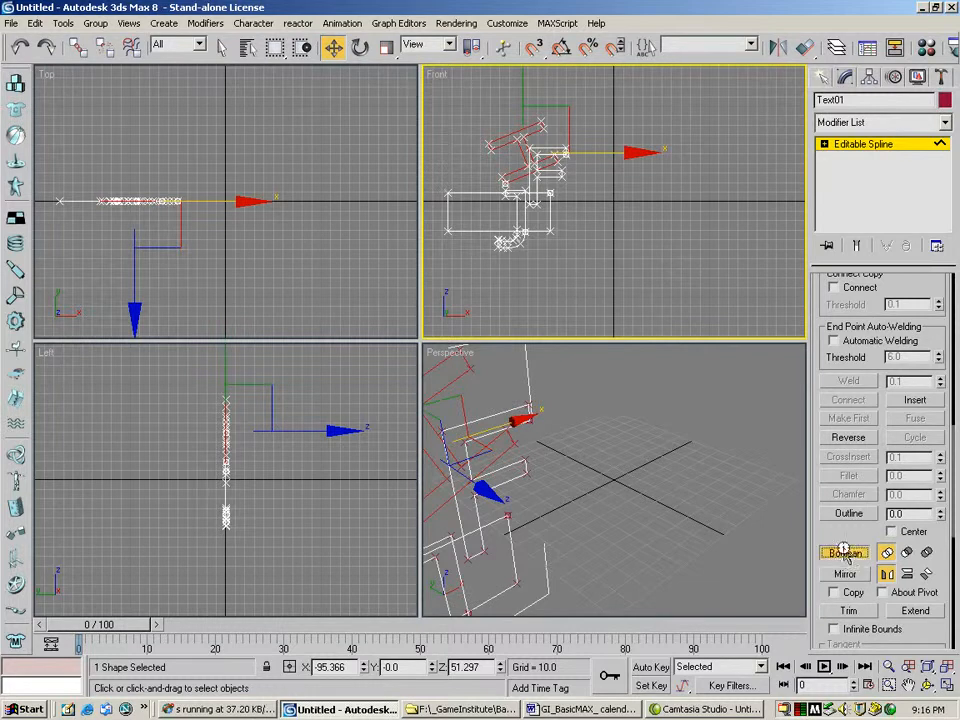
click(549, 192)
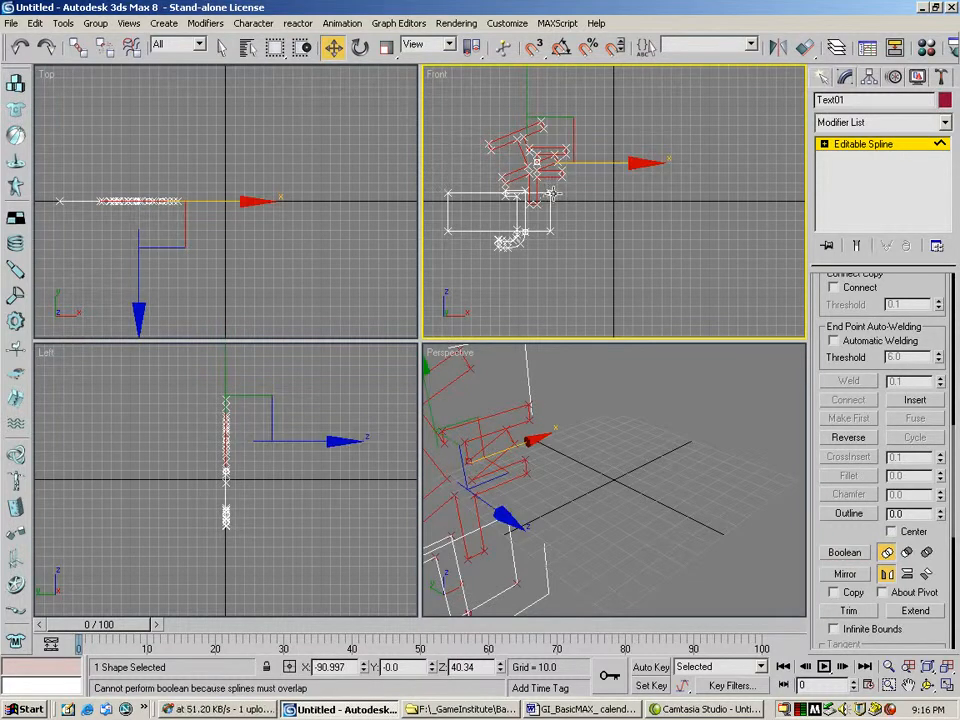
Try to unite the merged H and F spline with the rectangle and the J through further Boolean unions.
click(848, 555)
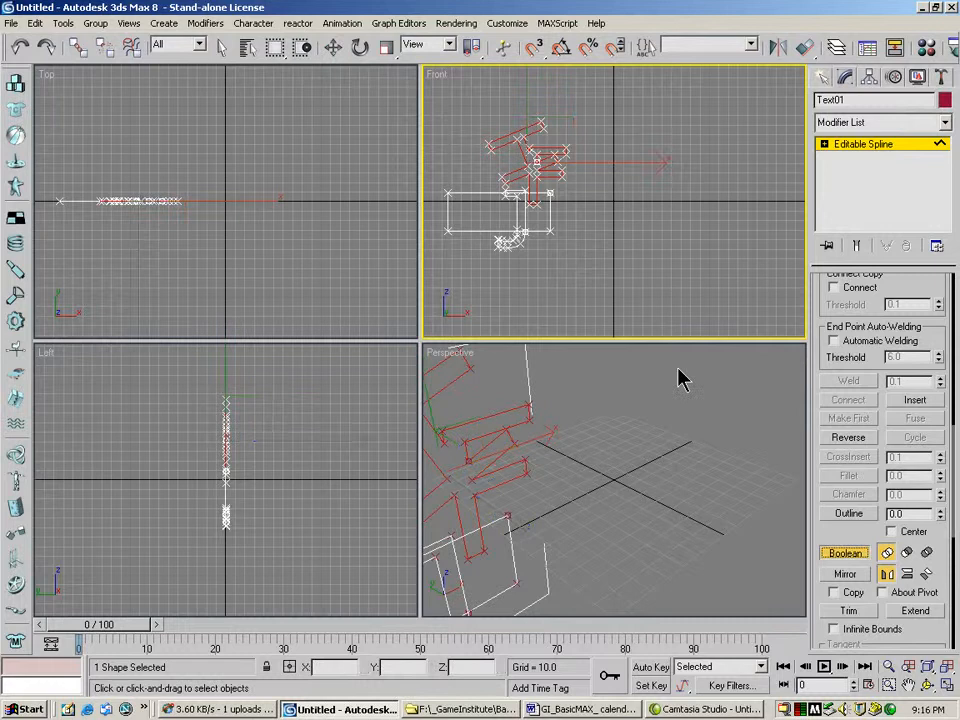
click(550, 192)
click(846, 553)
click(531, 180)
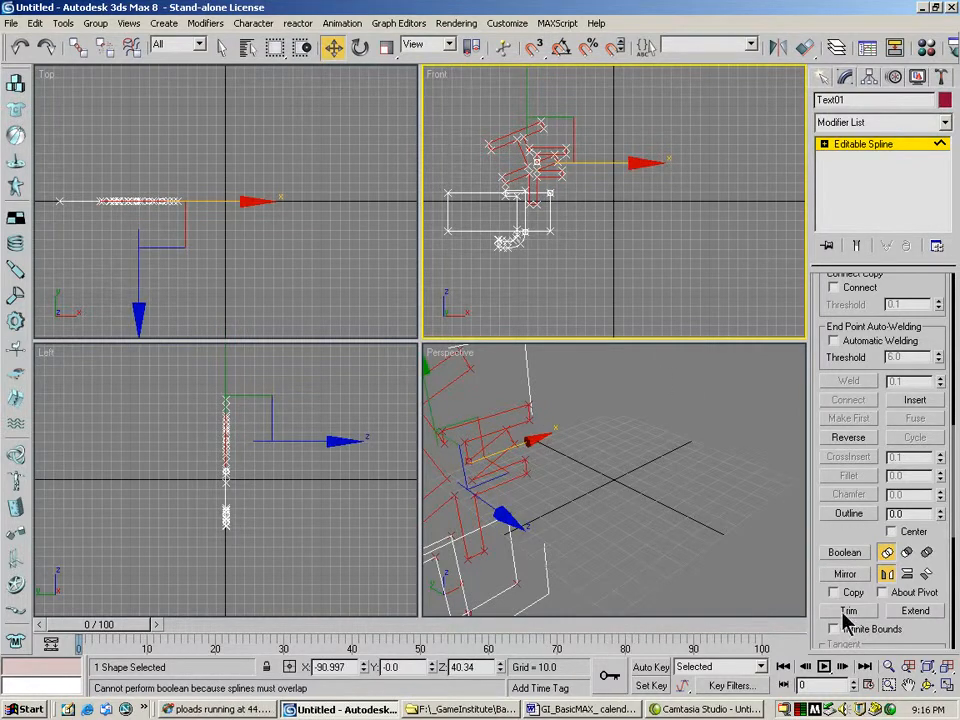
click(848, 553)
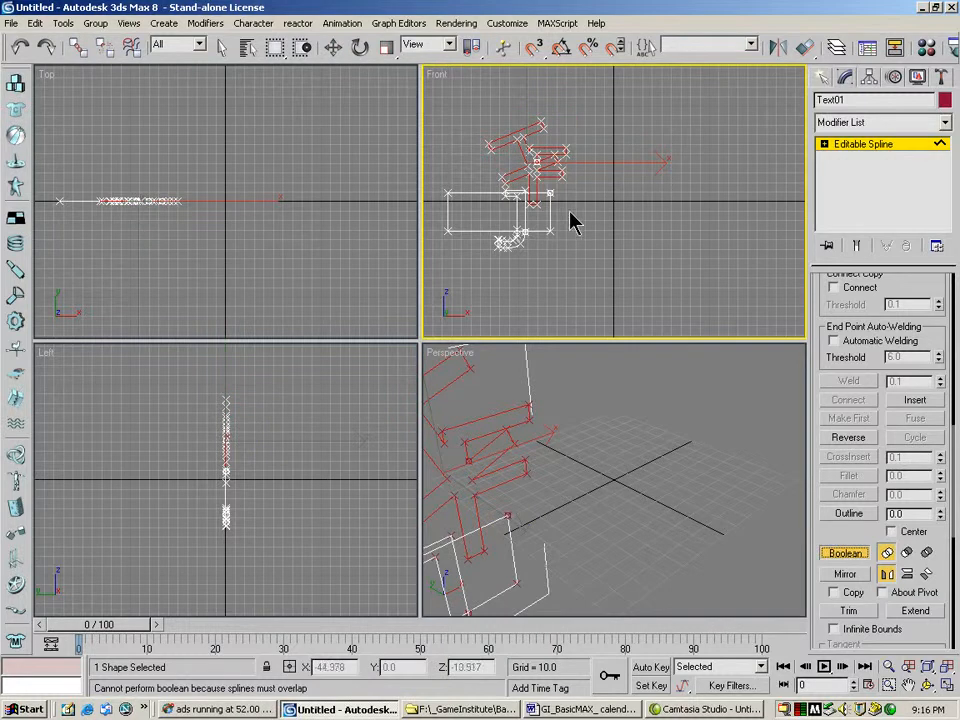
click(503, 183)
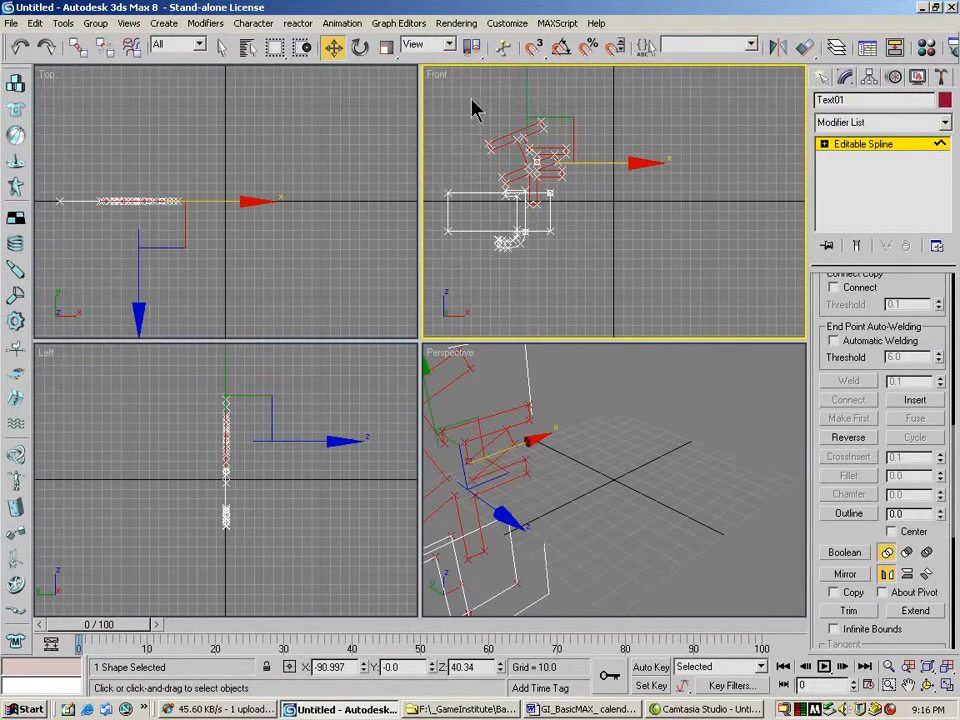
Shift the rectangle slightly right and move the letter J right across it in the Front viewport.
scroll(830, 325, up, 5)
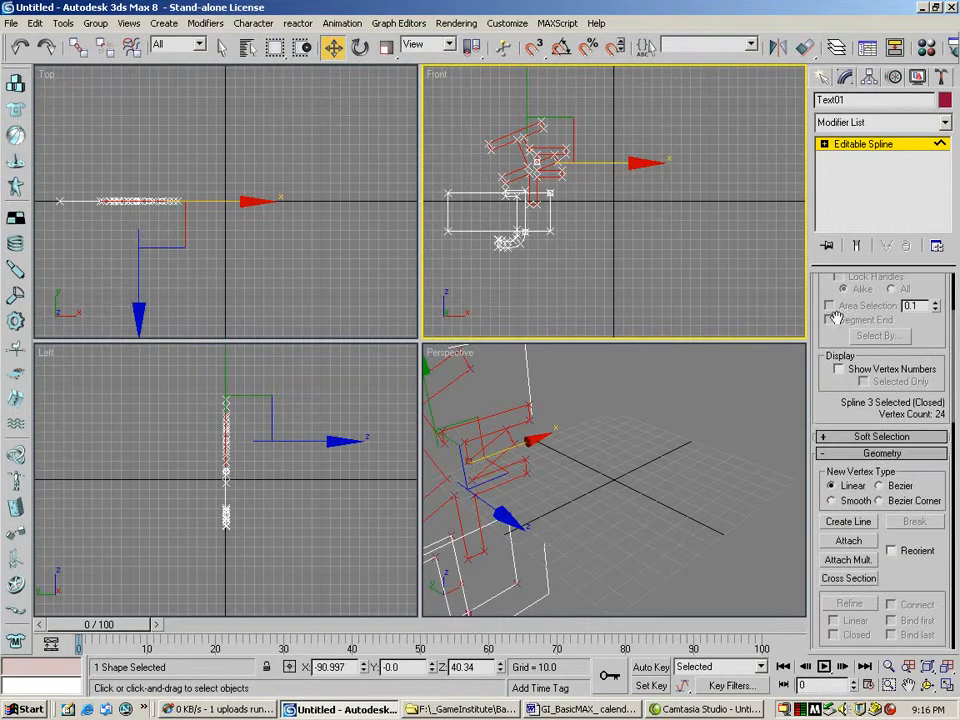
scroll(836, 331, up, 3)
click(550, 214)
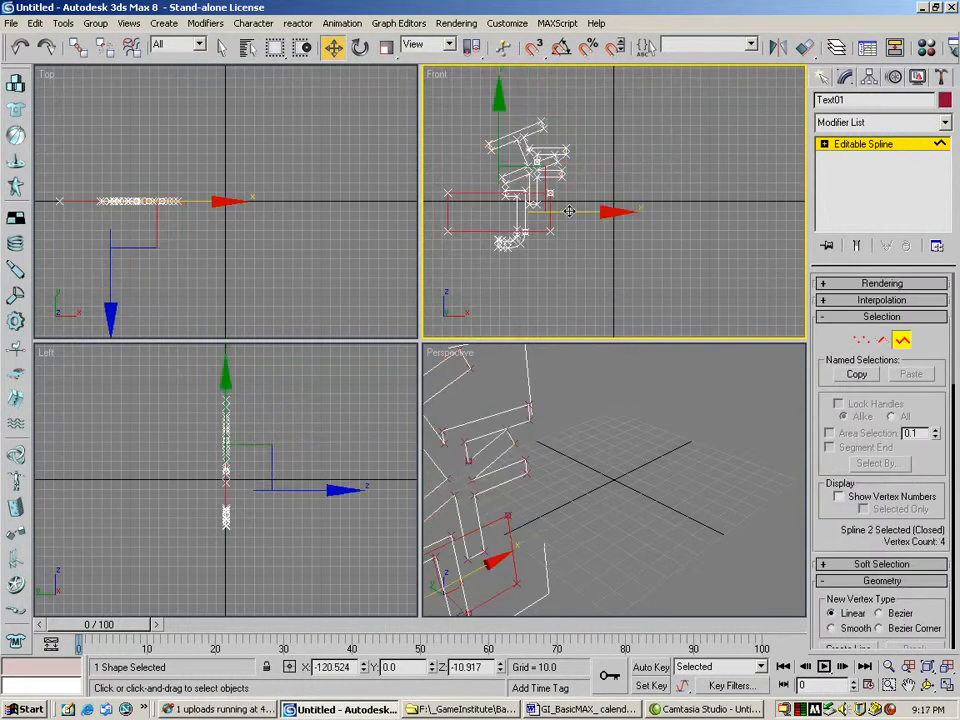
drag(569, 211, 610, 234)
click(526, 218)
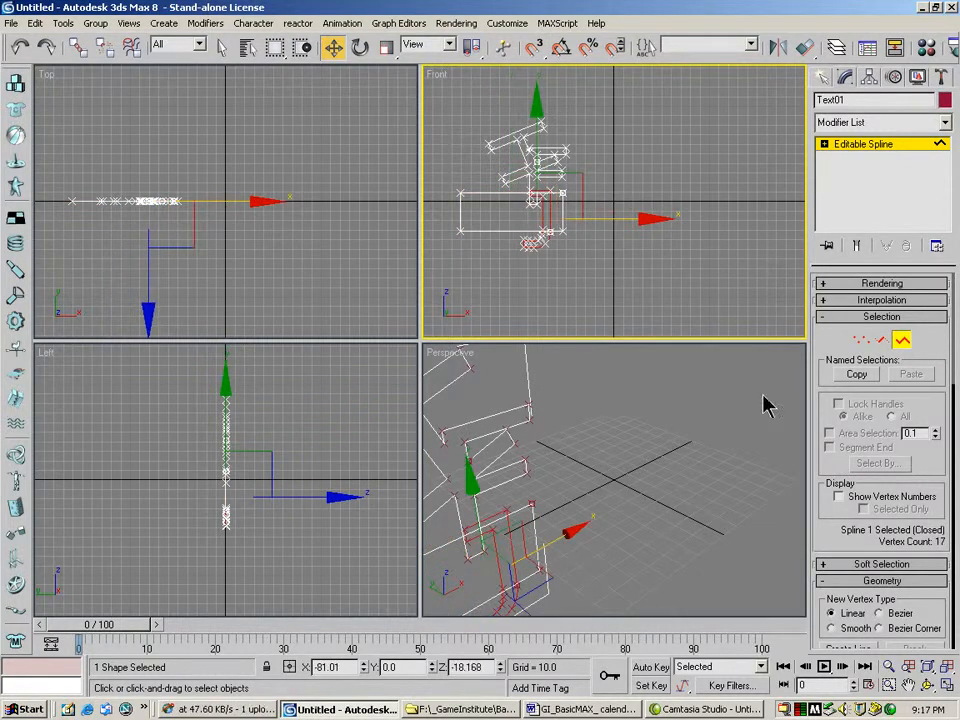
Try to combine the letter J with the rectangle using a Boolean union.
drag(895, 581, 893, 143)
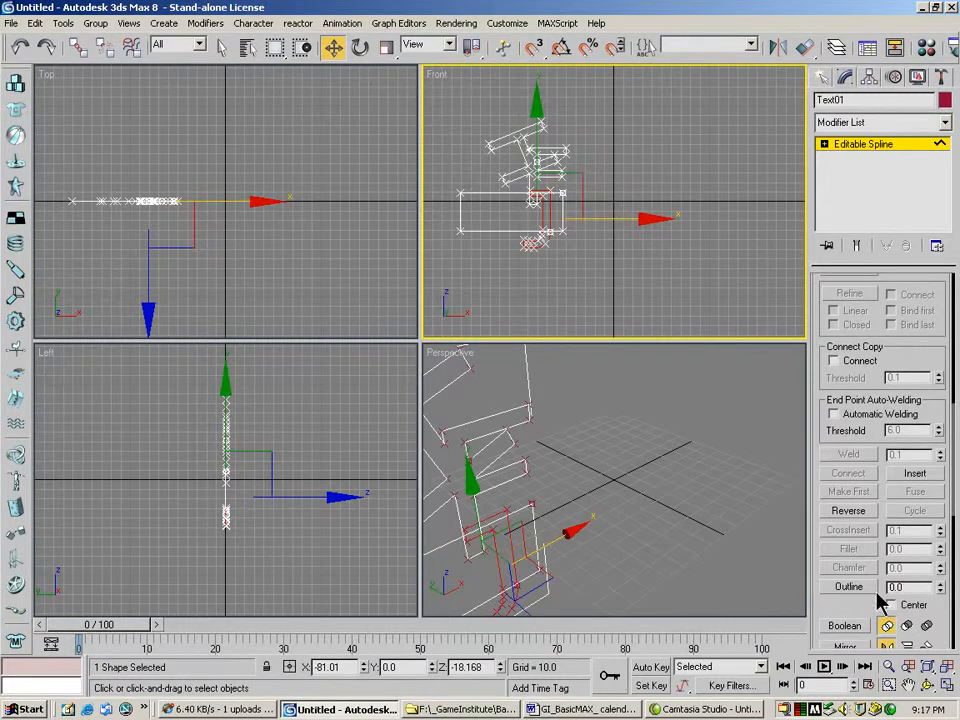
click(846, 626)
click(561, 190)
key(w)
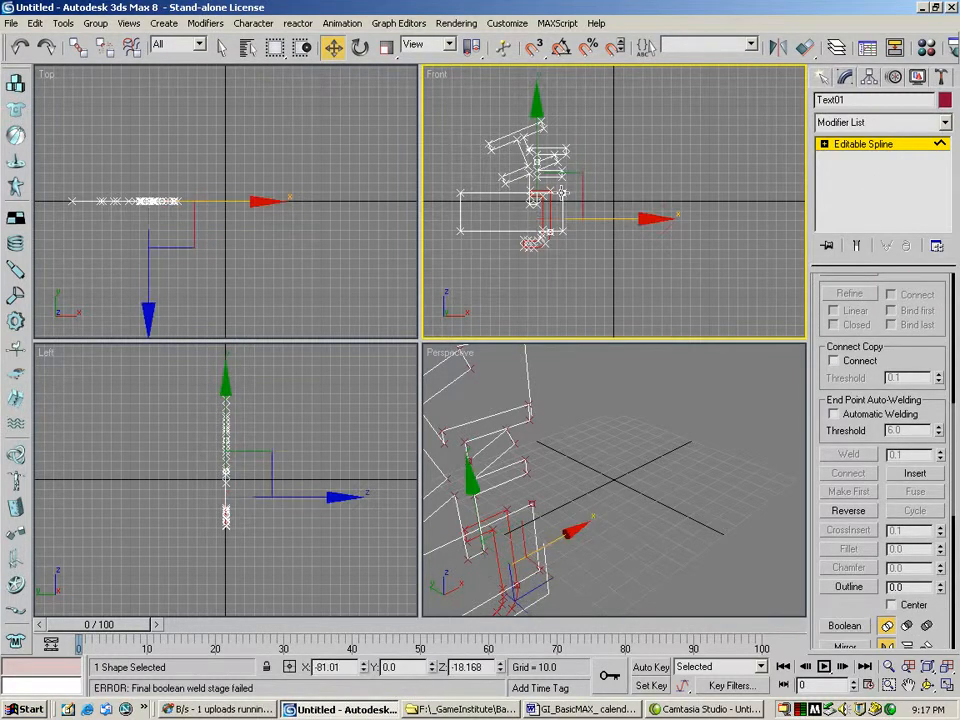
Retry the Boolean union on the letter J, and delete the J spline from the shape.
click(845, 625)
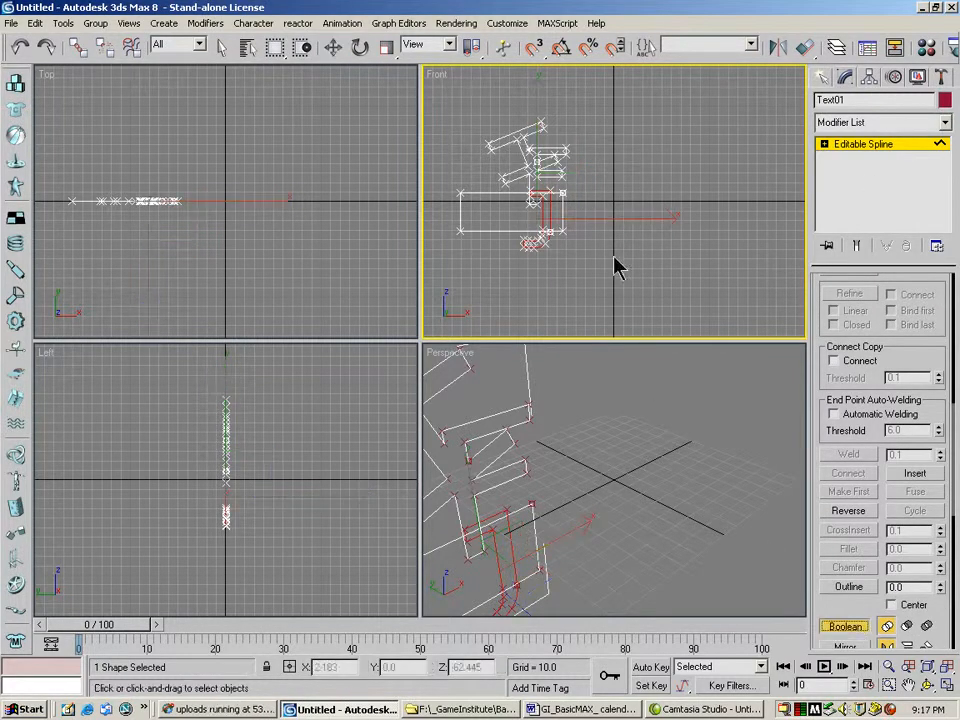
click(533, 200)
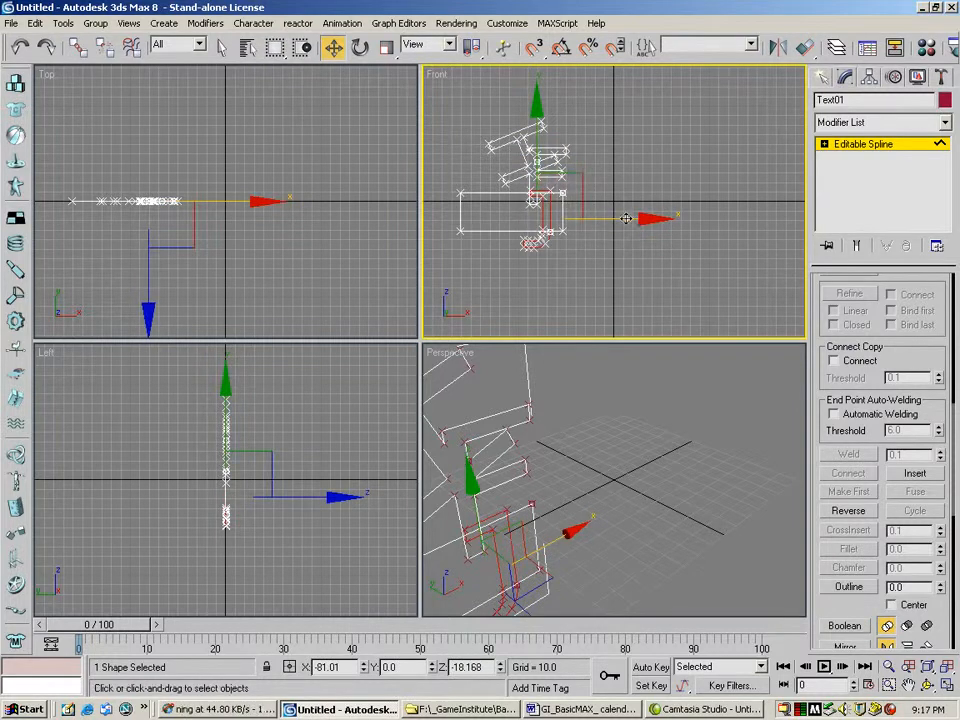
mouse_move(600, 221)
shift+mouse_down()
mouse_move(688, 229)
mouse_move(642, 237)
shift+mouse_up()
key(ctrl+z)
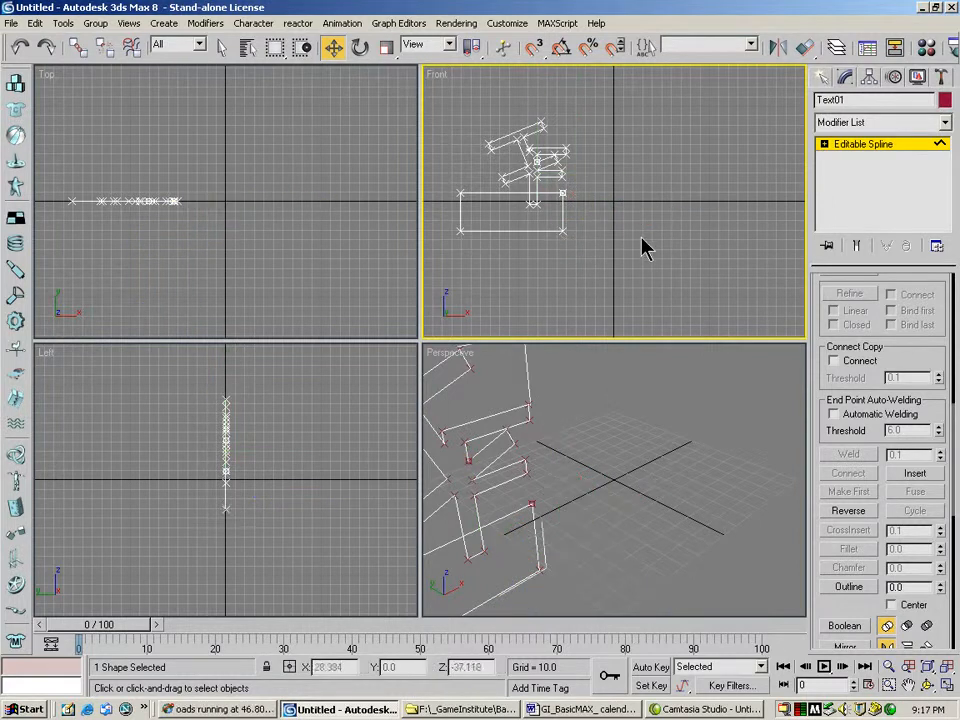
Move the rectangle up about 18 units onto the merged H and F, and combine them with a Boolean union.
click(563, 192)
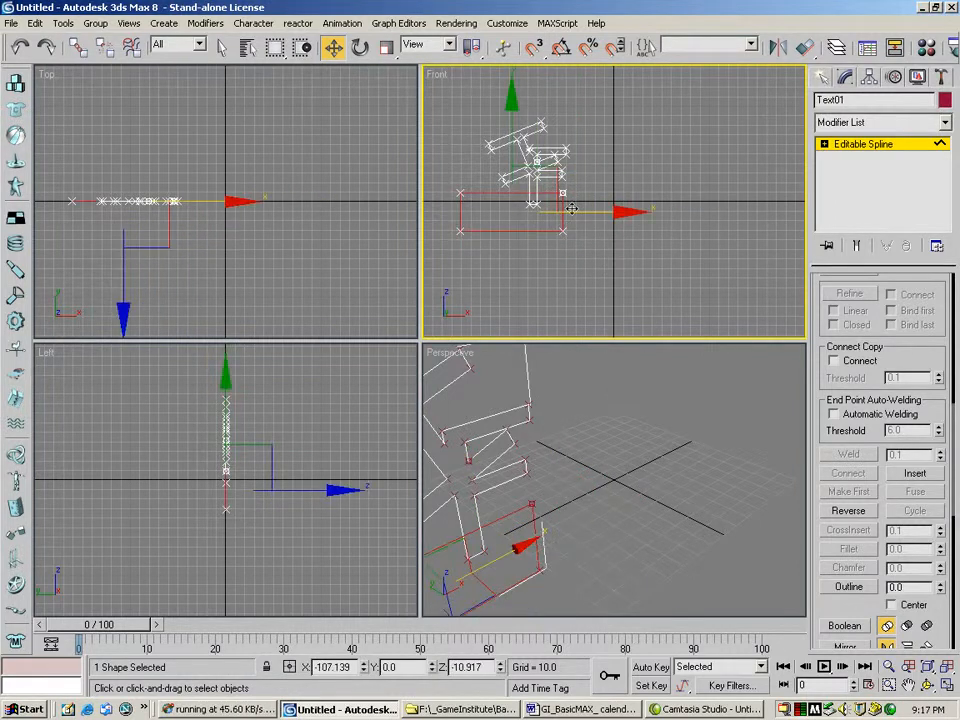
drag(511, 145, 512, 127)
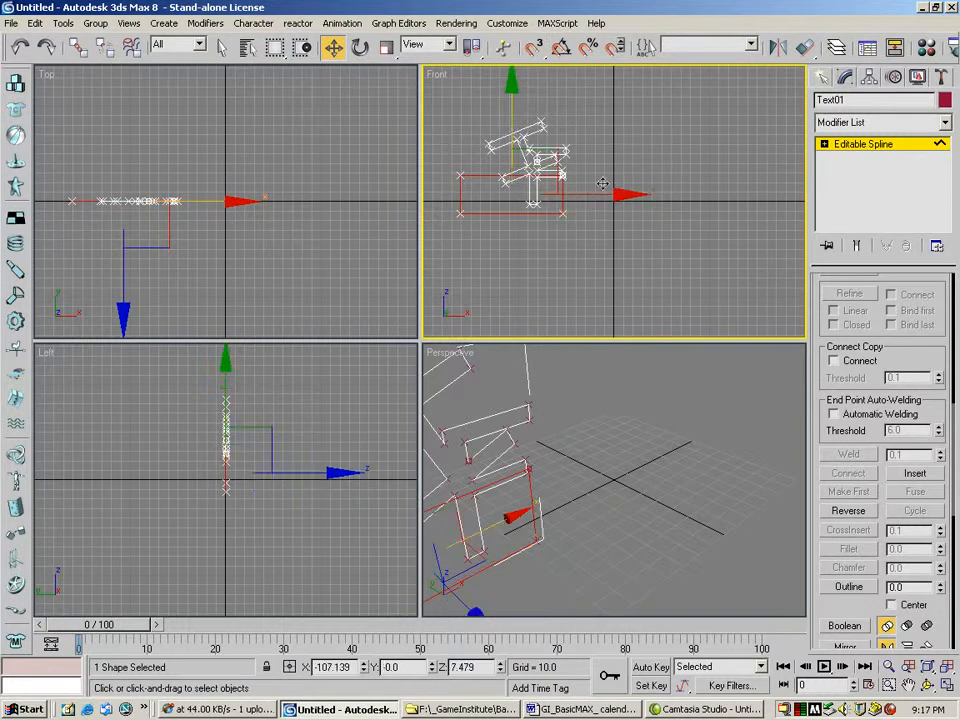
click(847, 627)
click(551, 160)
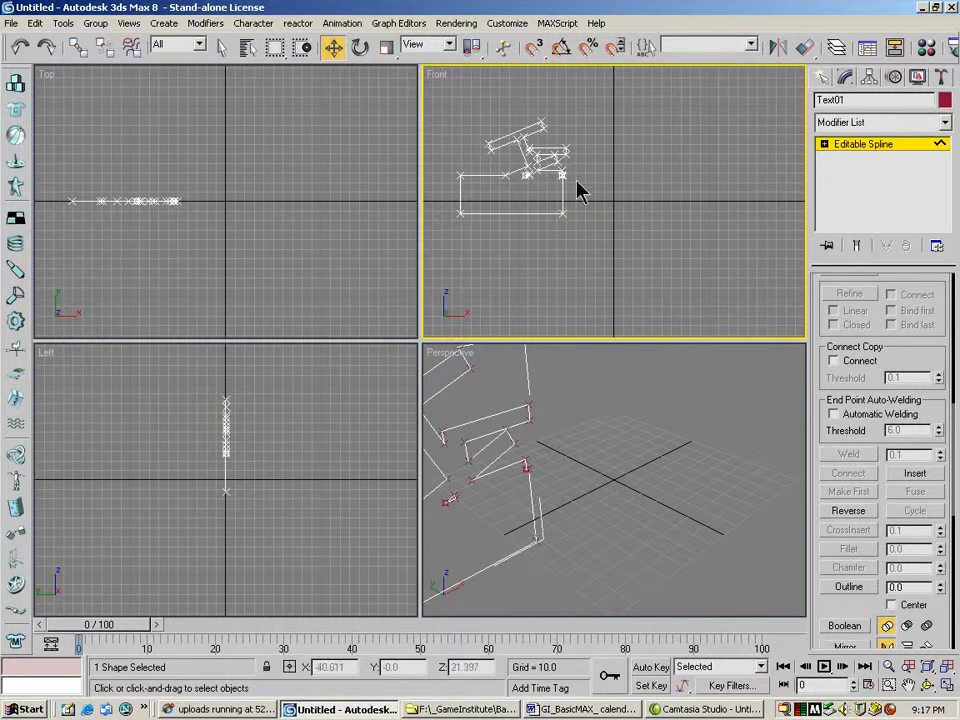
Leave spline editing and apply a Symmetry modifier to the merged shape.
click(900, 148)
click(945, 122)
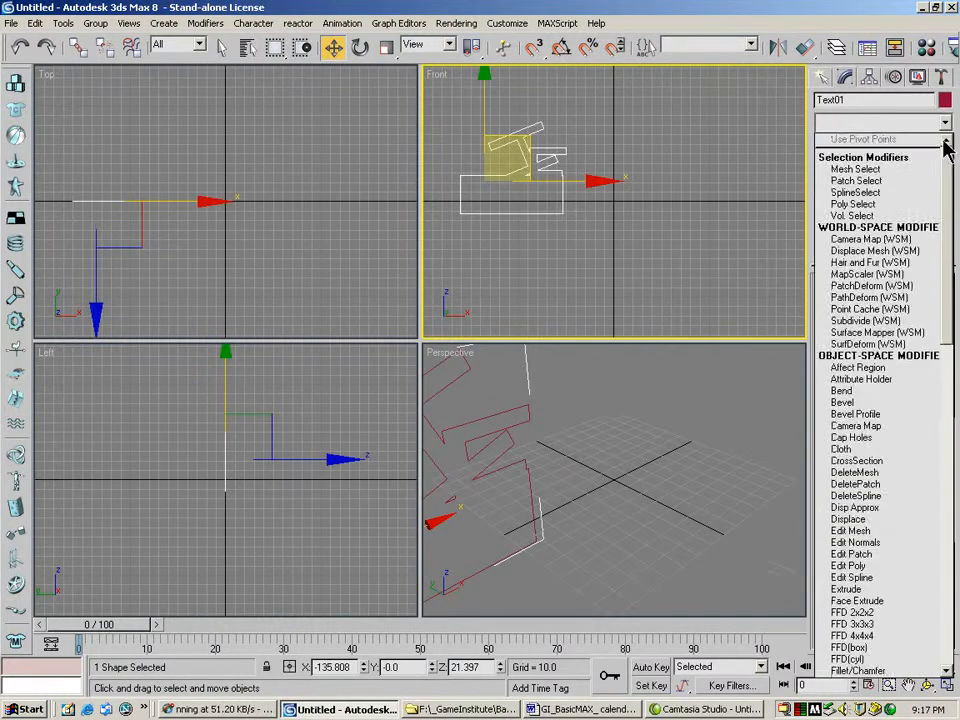
scroll(880, 400, down, 10)
scroll(880, 400, down, 4)
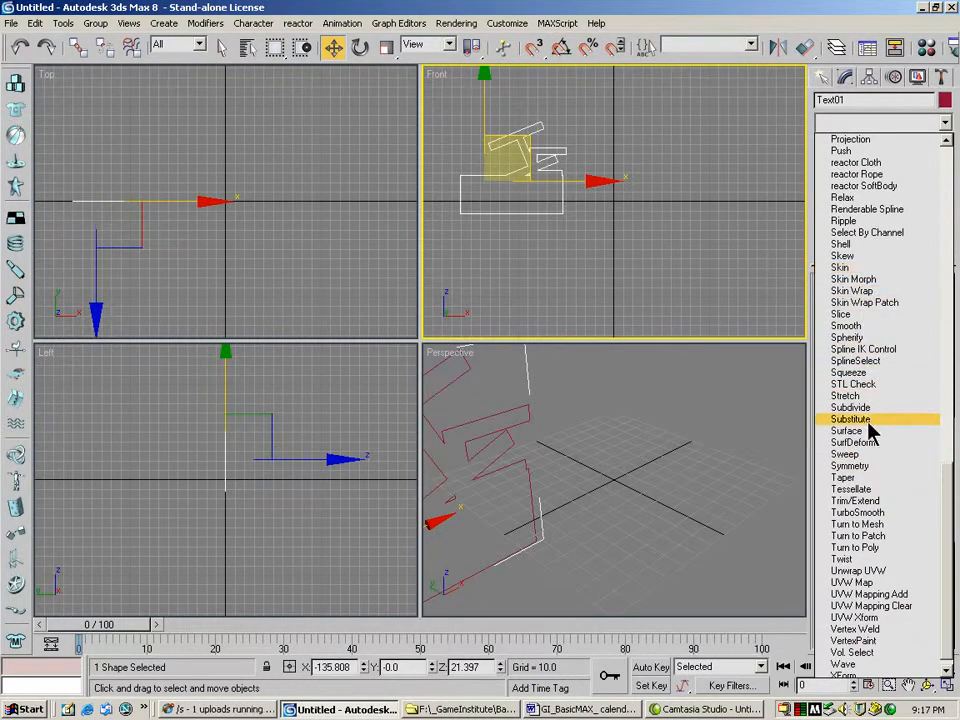
click(850, 466)
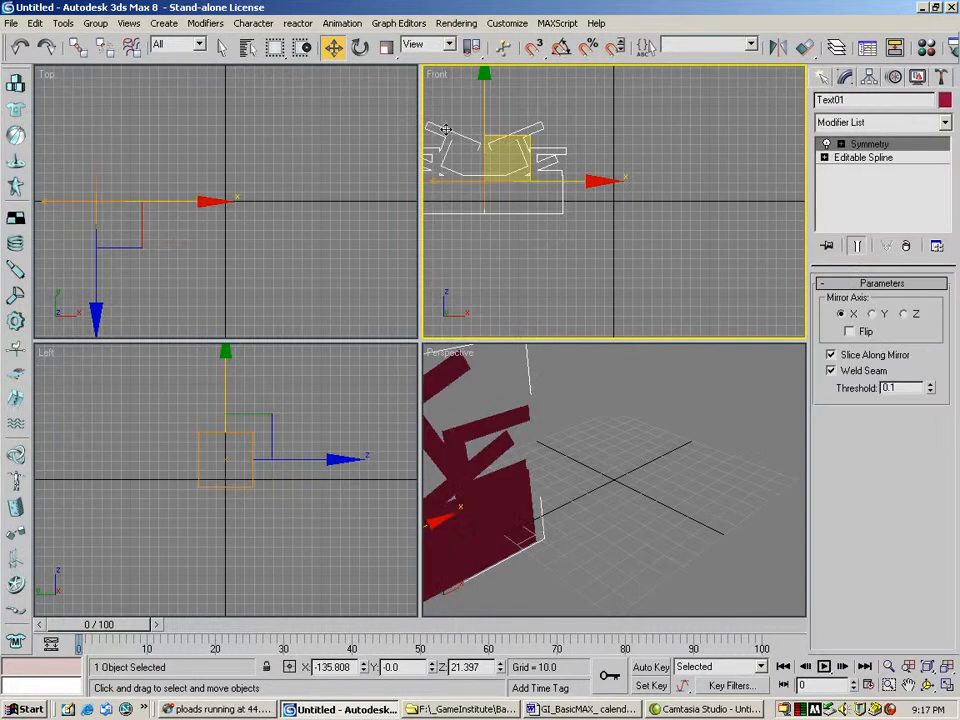
Shift the Symmetry mirror plane right about 25.6 units along X so the two halves of the shape join.
click(840, 145)
click(869, 157)
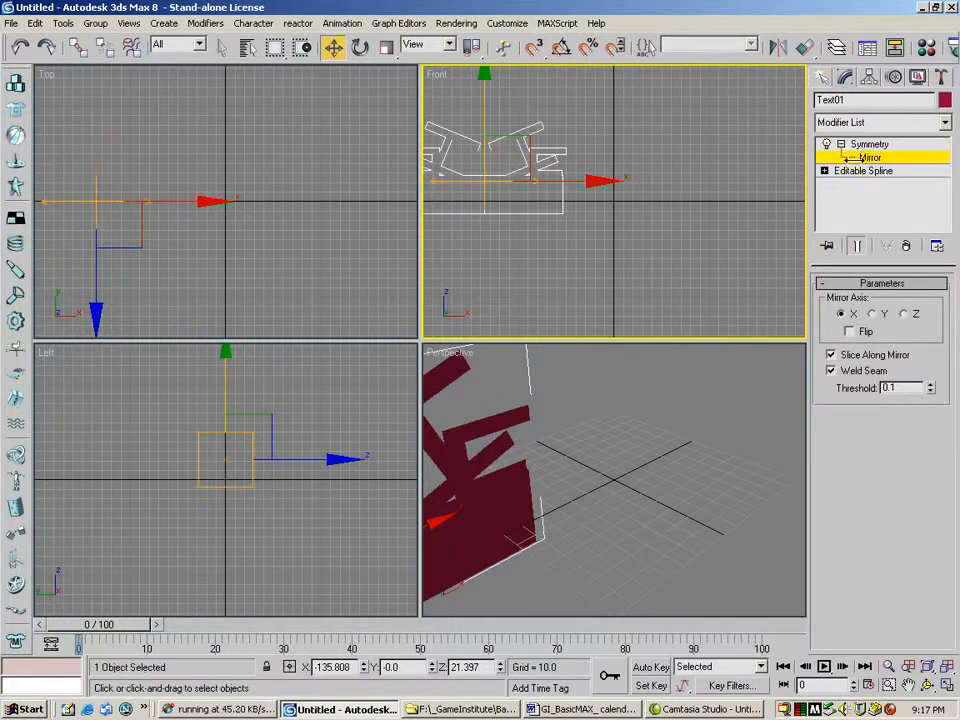
drag(560, 181, 581, 176)
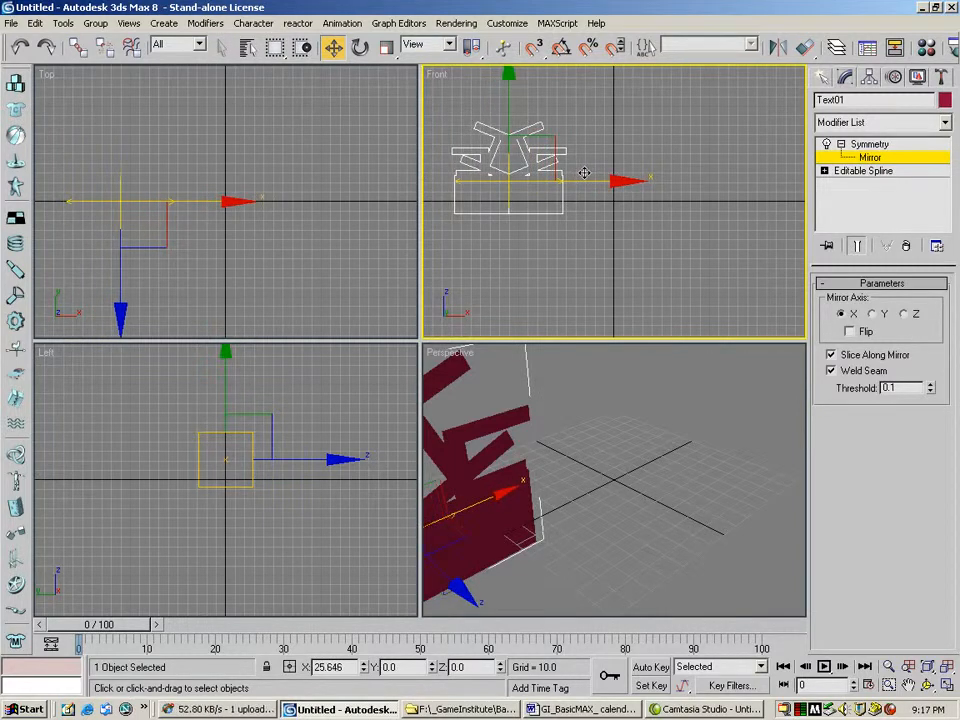
click(911, 684)
drag(564, 480, 700, 474)
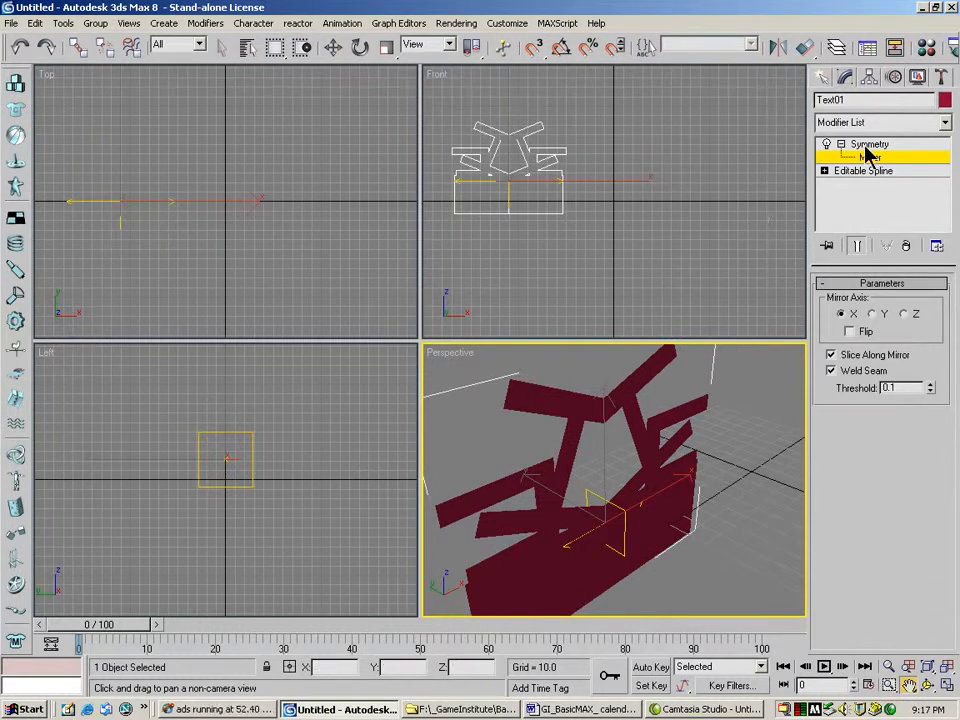
Edit the base spline's vertices with the symmetry result displayed, and raise the rectangle's two bottom corners to the Front viewport's horizontal axis.
click(843, 171)
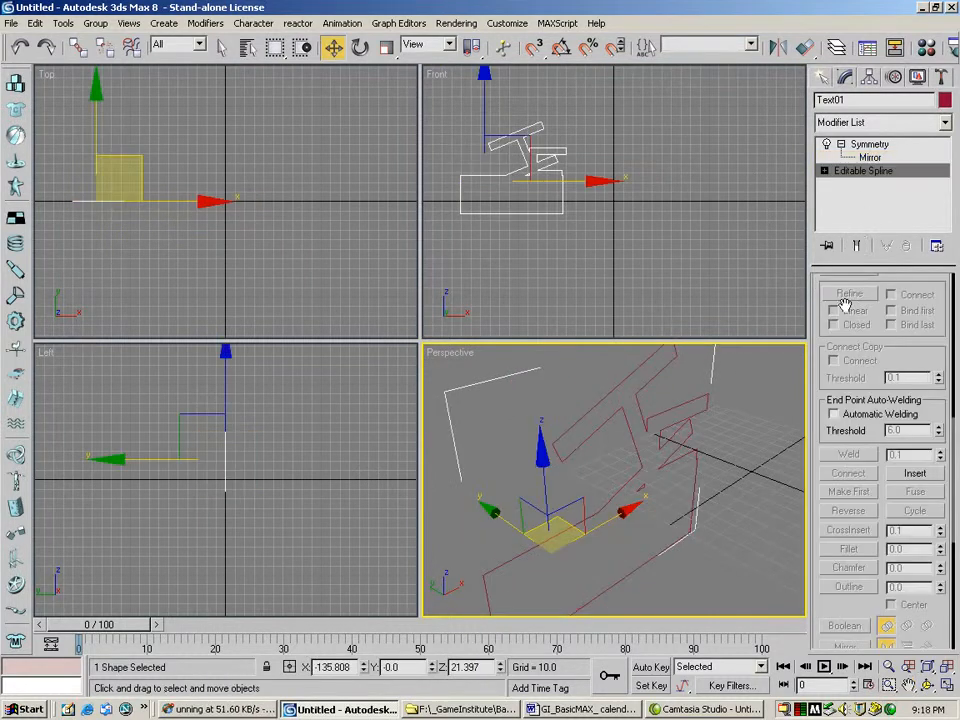
scroll(820, 295, up, 5)
click(855, 247)
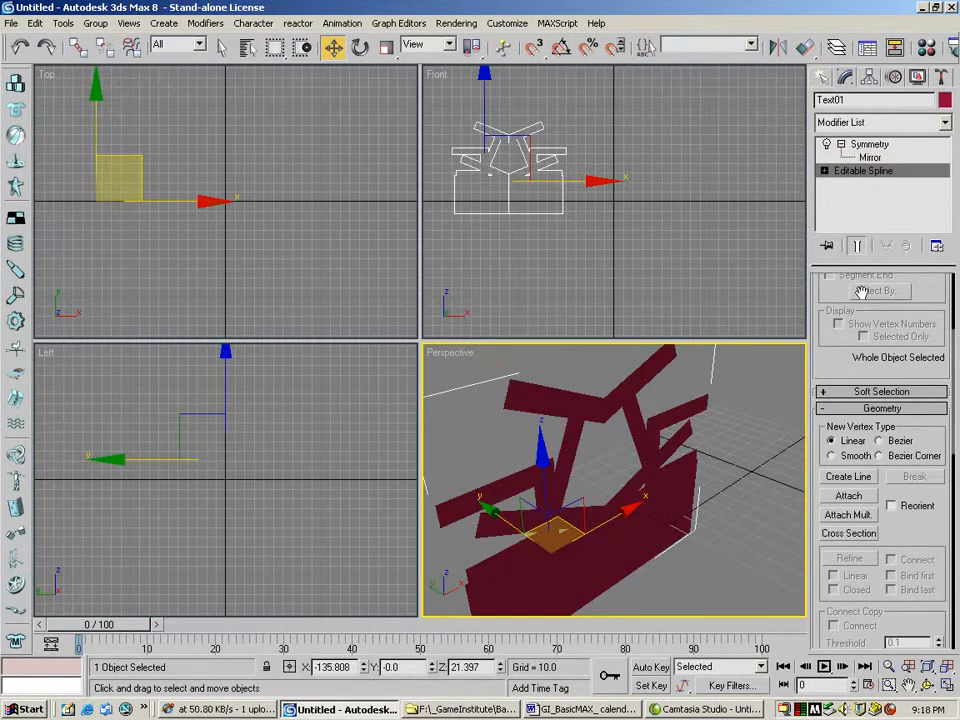
scroll(862, 352, up, 5)
click(861, 339)
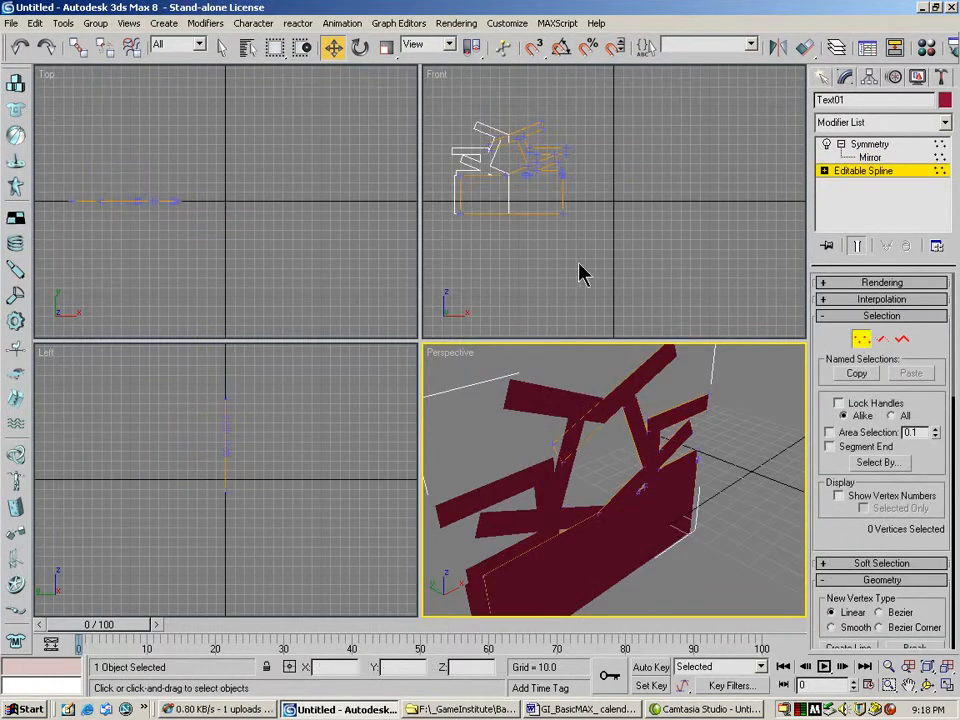
click(598, 220)
drag(597, 209, 541, 230)
ctrl+drag(480, 220, 448, 201)
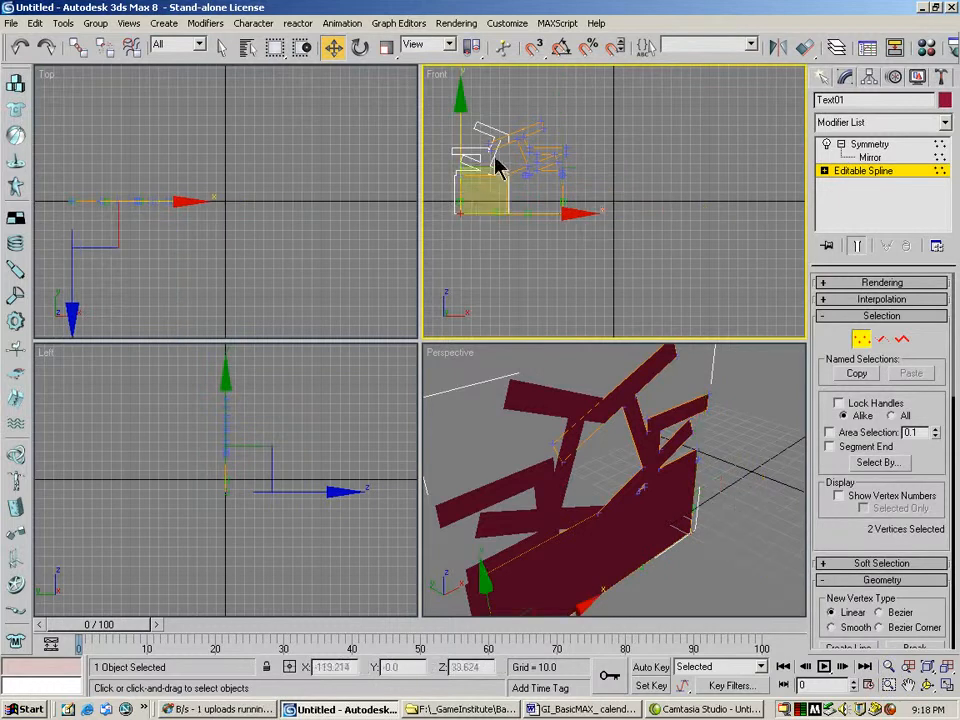
drag(458, 133, 455, 120)
click(521, 204)
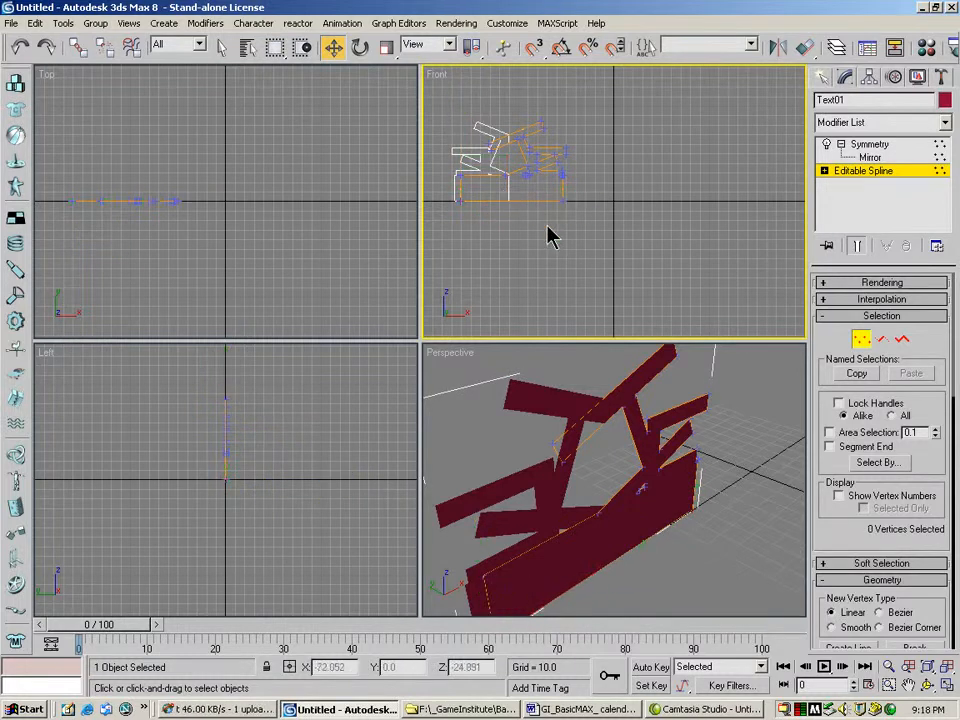
Shorten the letter F's upper horizontal arm by moving its outer end vertices inward, and finish vertex editing.
click(565, 152)
drag(613, 156, 593, 158)
click(686, 228)
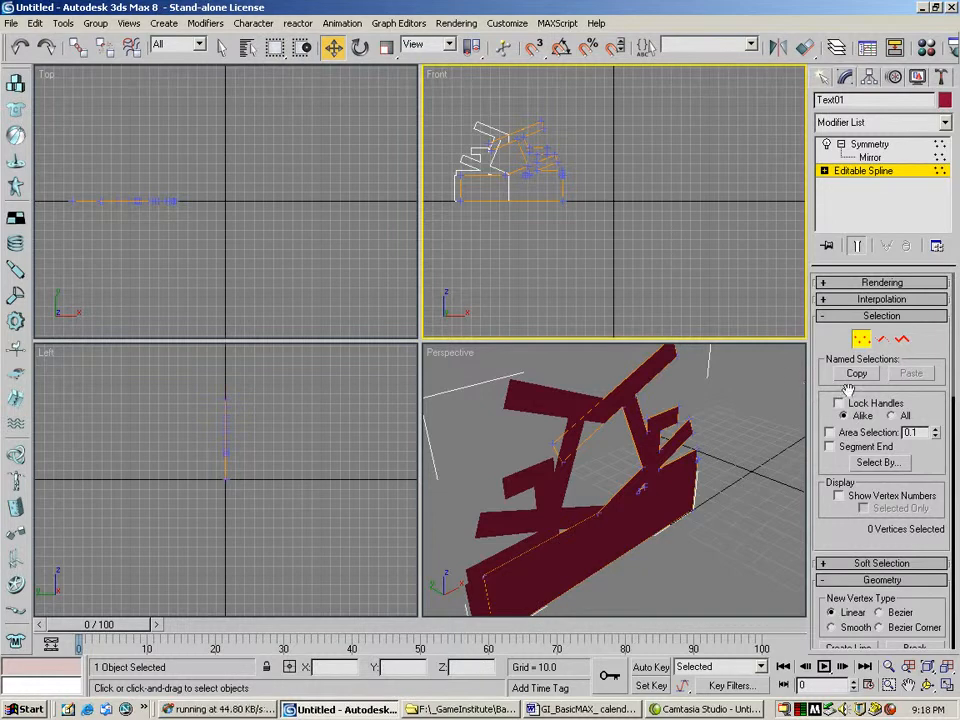
click(861, 339)
Collapse the whole modifier stack, including Symmetry, into an editable mesh.
click(868, 150)
right_click(874, 149)
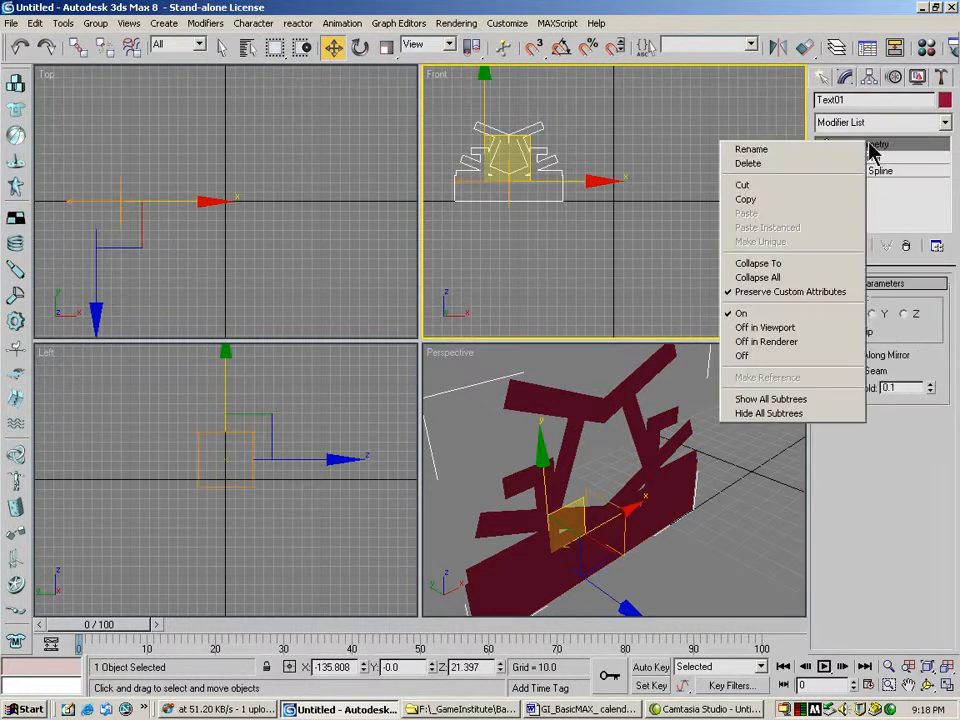
click(768, 279)
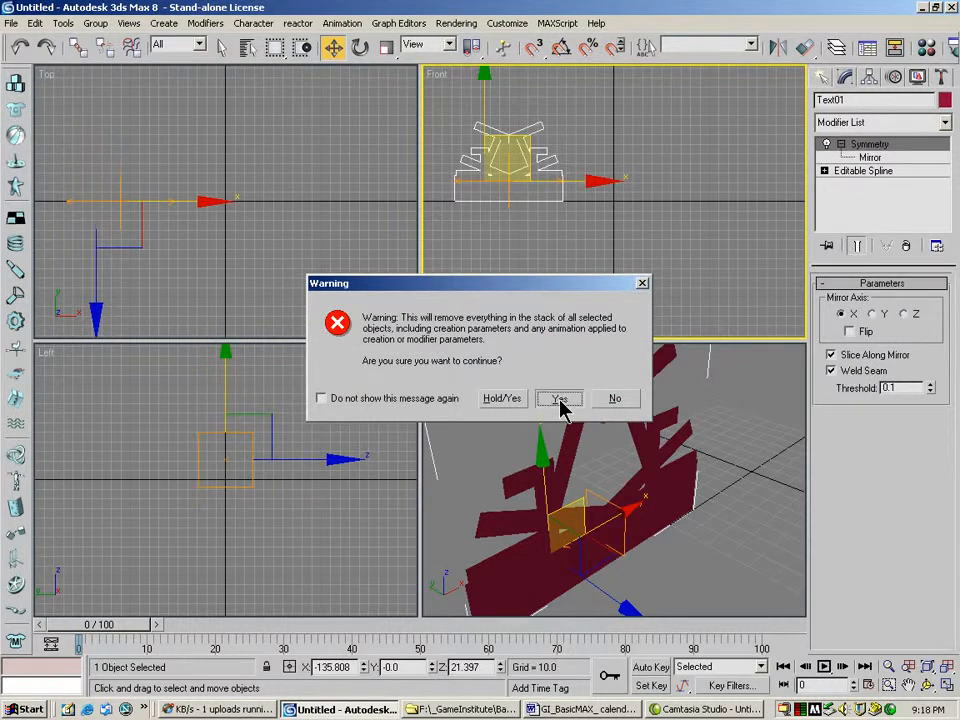
click(559, 398)
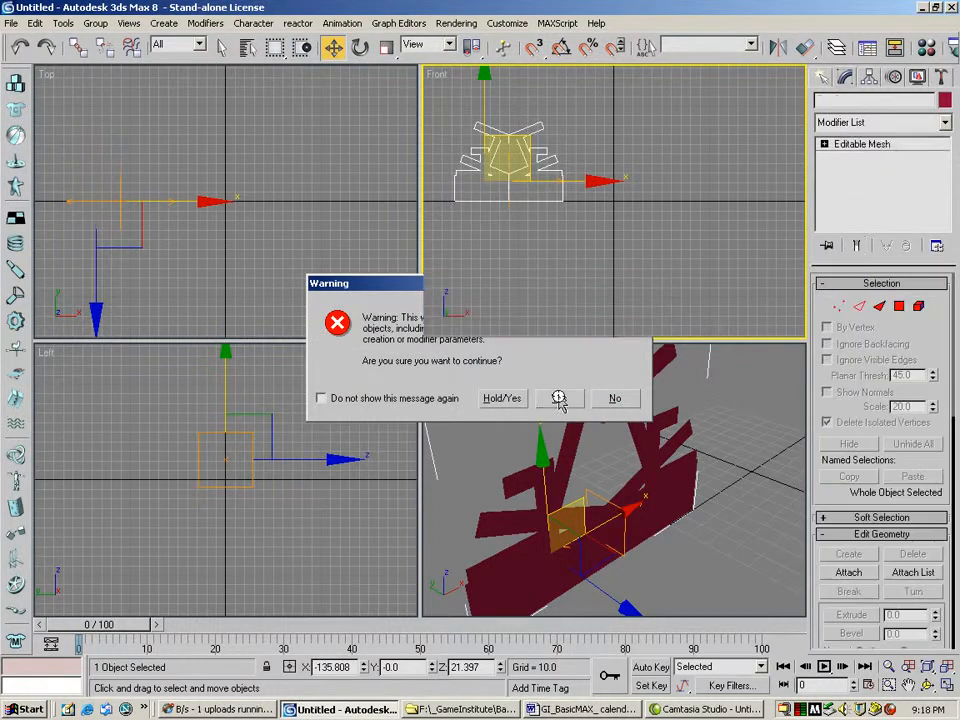
Select the polygons of both mirrored halves of the mesh.
click(899, 306)
click(620, 397)
click(659, 400)
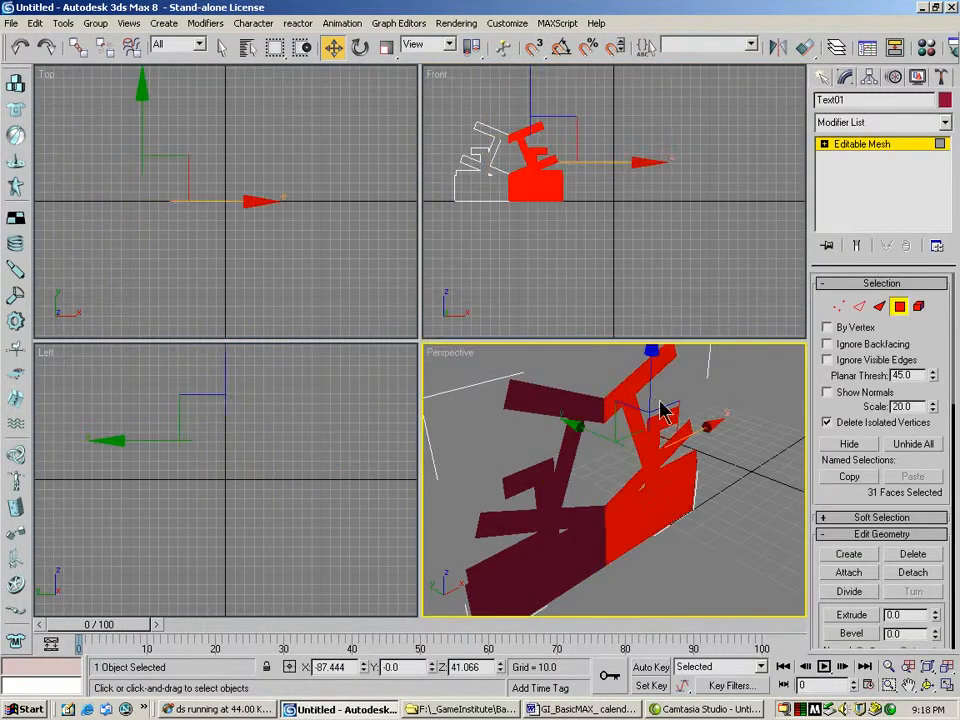
click(572, 412)
ctrl+click(672, 421)
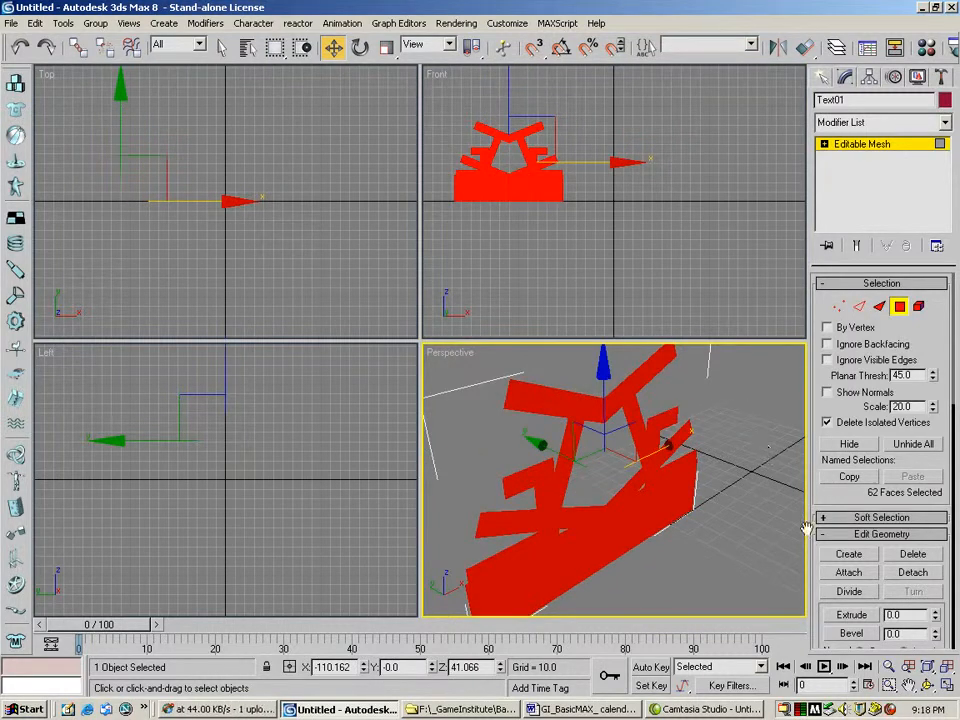
Convert the mesh to an Editable Poly and return to polygon level with both halves selected.
click(888, 666)
drag(606, 440, 604, 462)
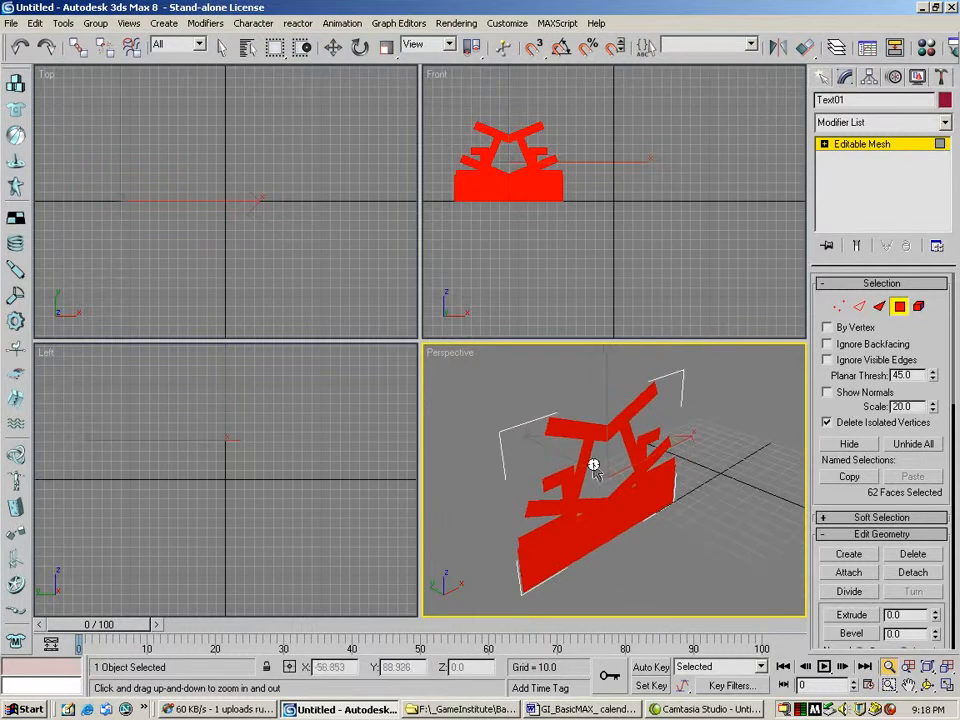
drag(843, 502, 866, 394)
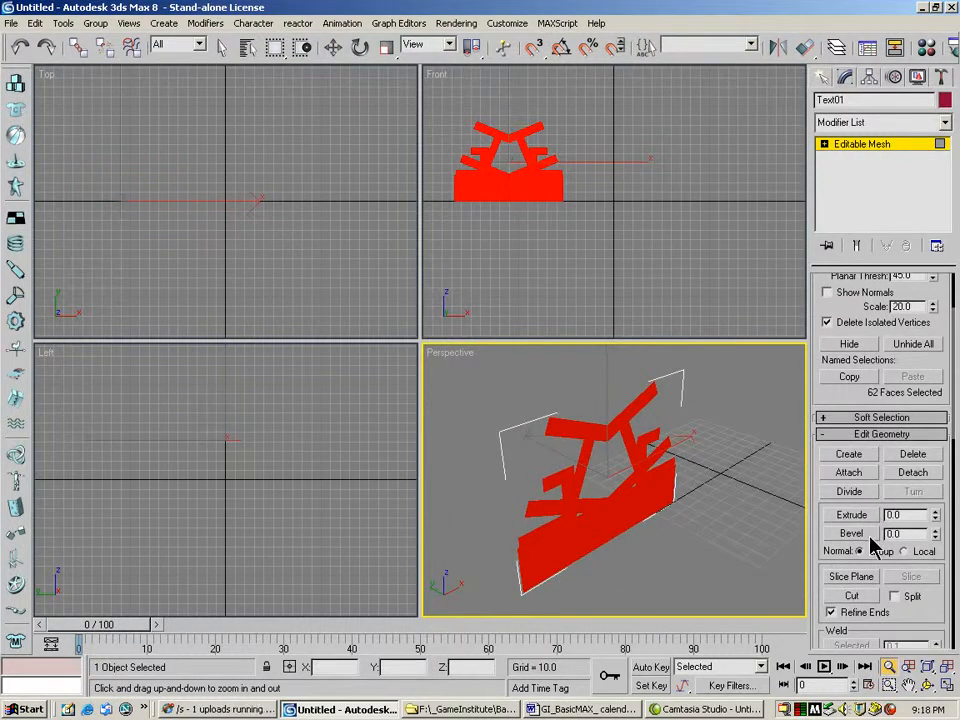
drag(827, 546, 812, 632)
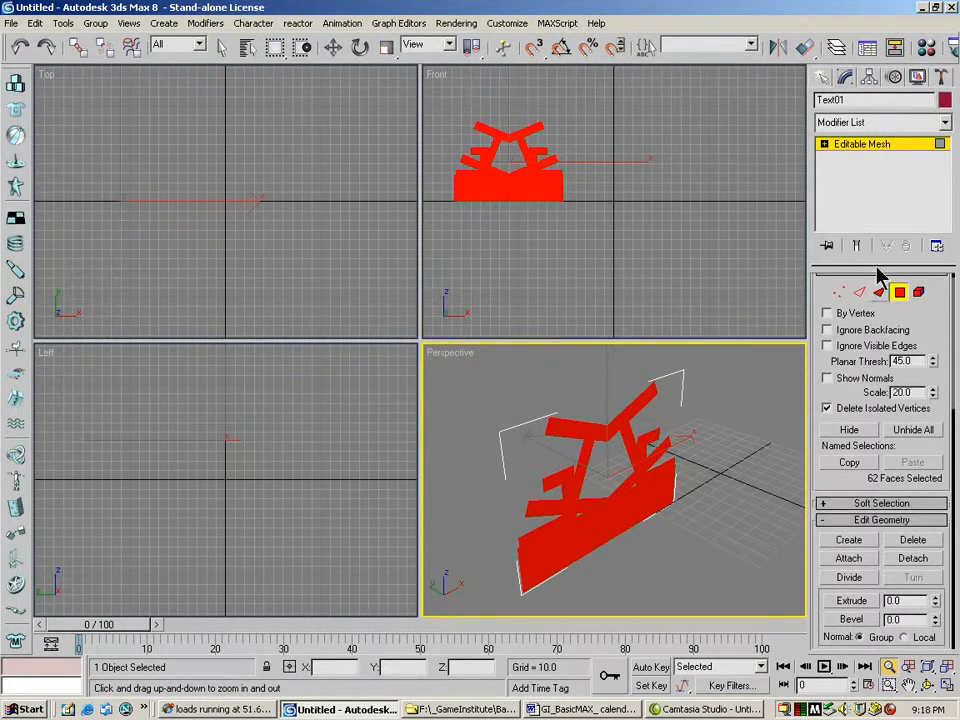
right_click(876, 163)
click(840, 240)
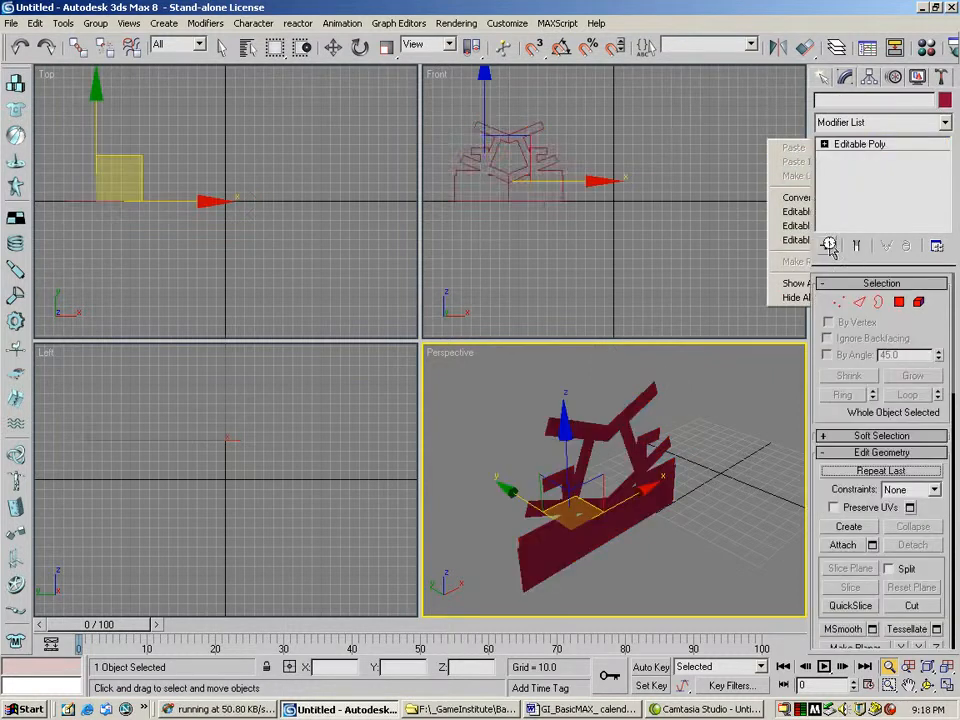
click(899, 303)
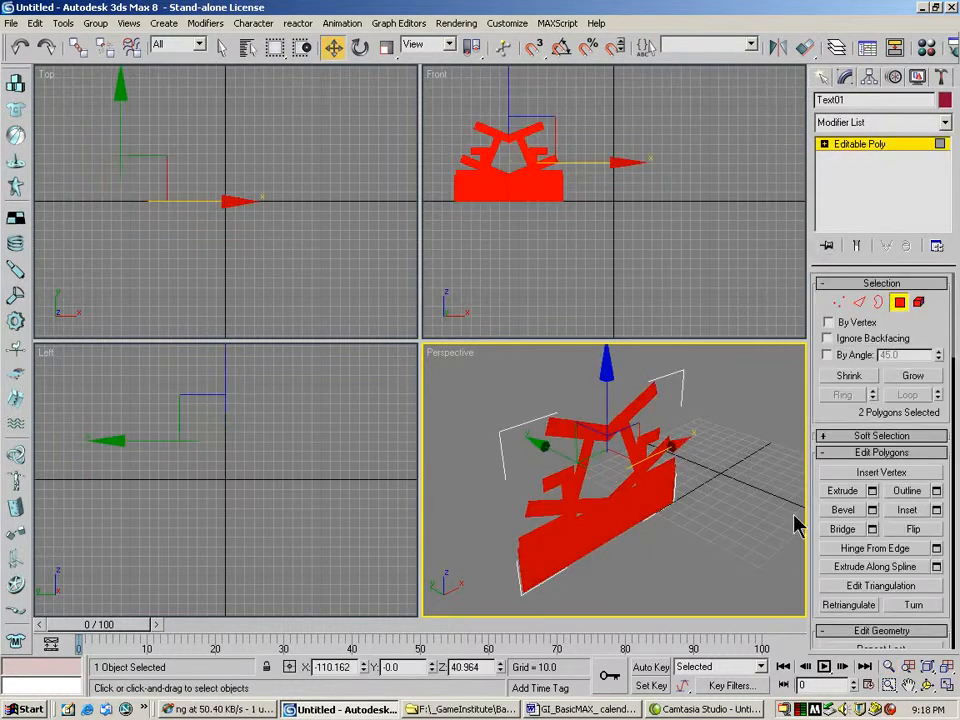
Bevel the selected polygons as a group with a height of 15 and an outline amount of 0.
click(872, 510)
drag(712, 233, 686, 150)
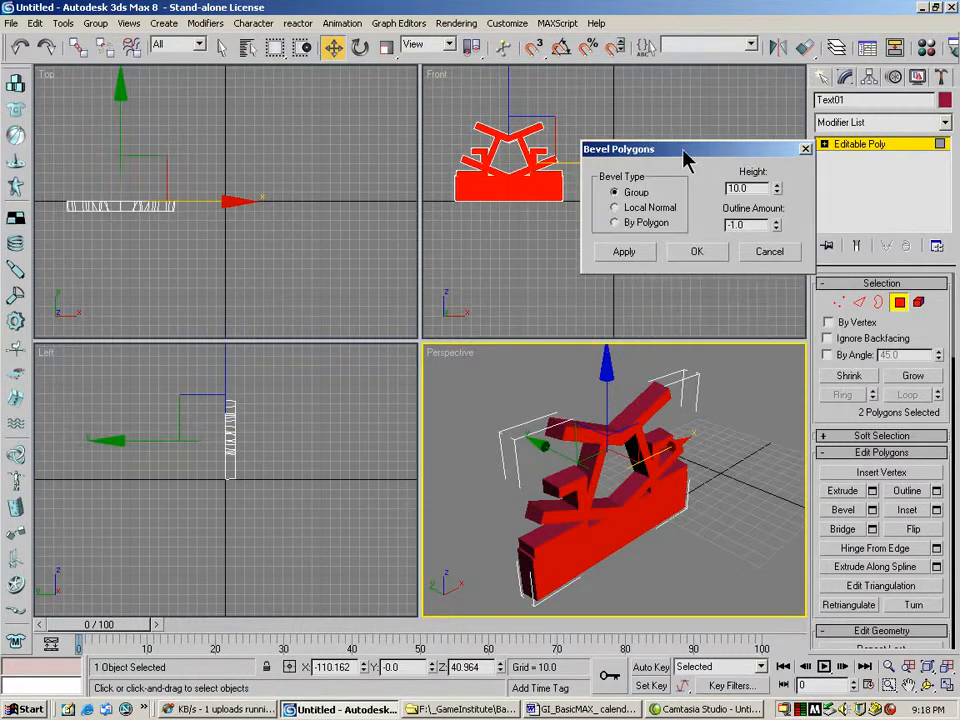
drag(765, 224, 686, 232)
text(0)
key(Return)
drag(778, 188, 771, 141)
click(634, 252)
Add a second group bevel with a height of 3.45 and an outline amount of -0.84.
drag(778, 195, 760, 283)
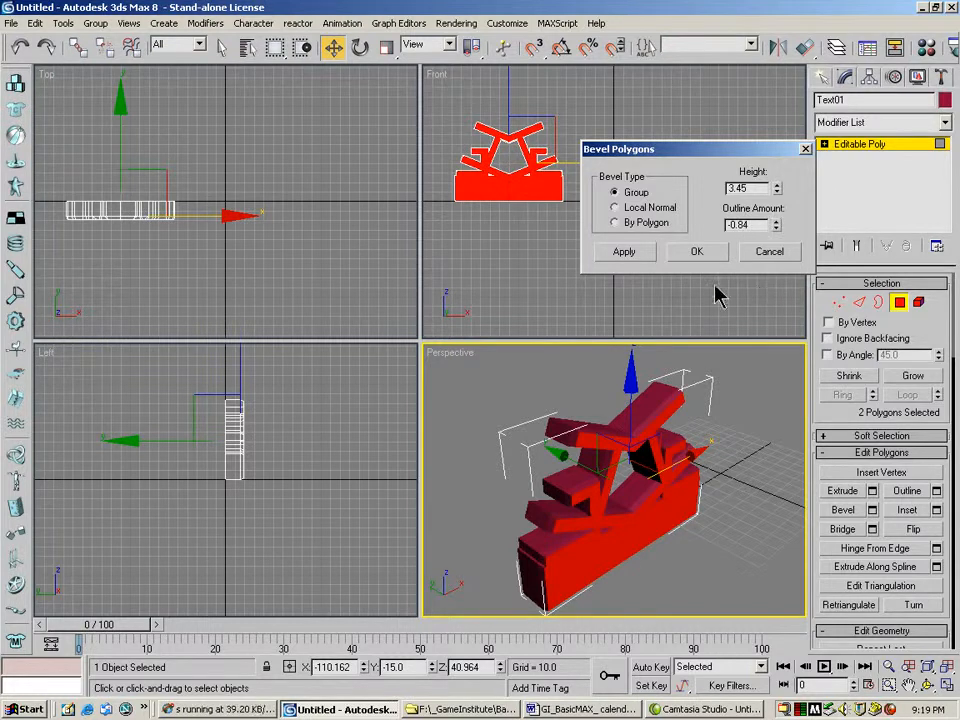
click(697, 254)
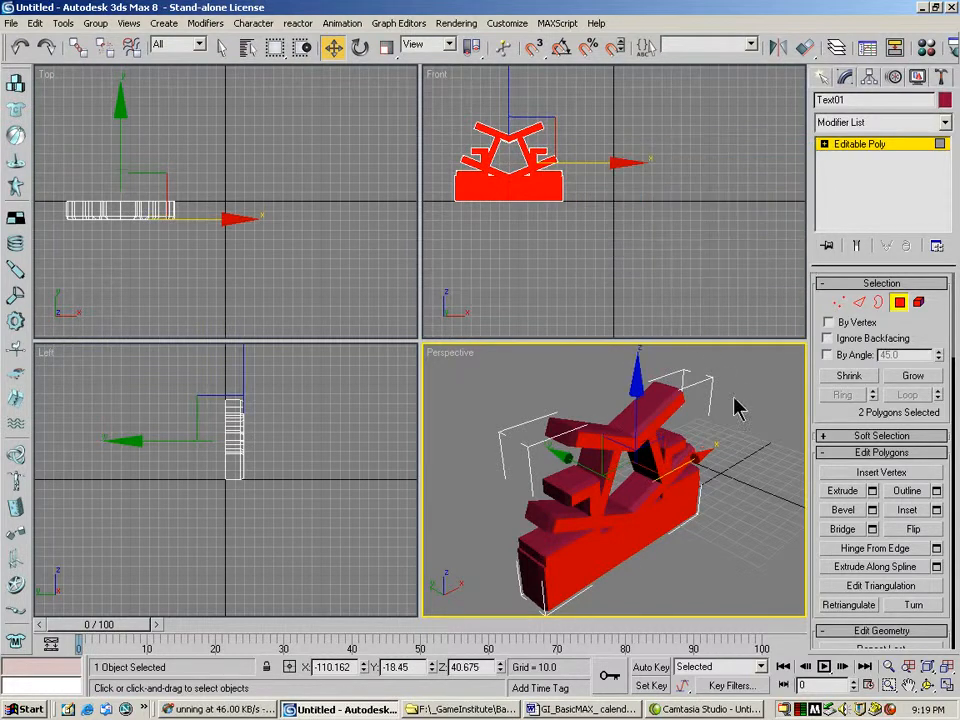
click(927, 685)
drag(534, 422, 702, 452)
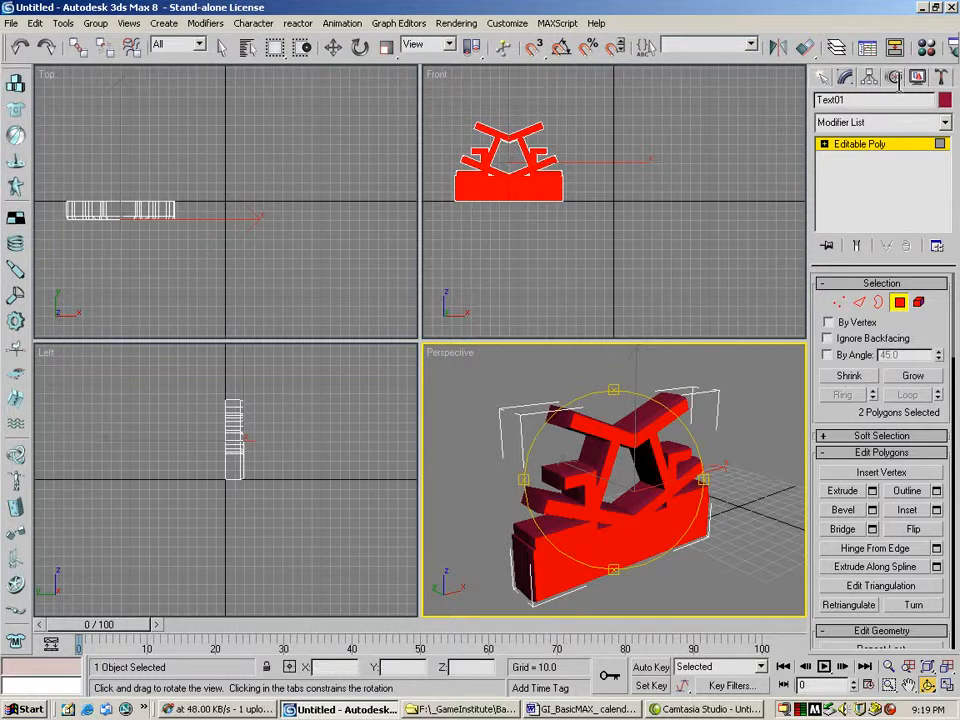
click(896, 672)
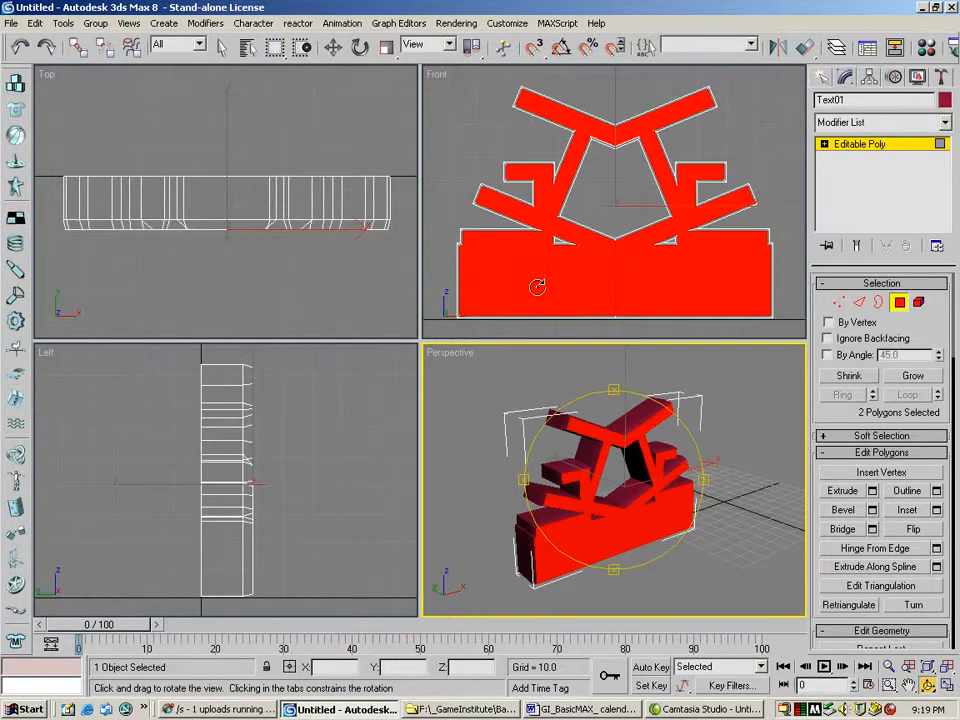